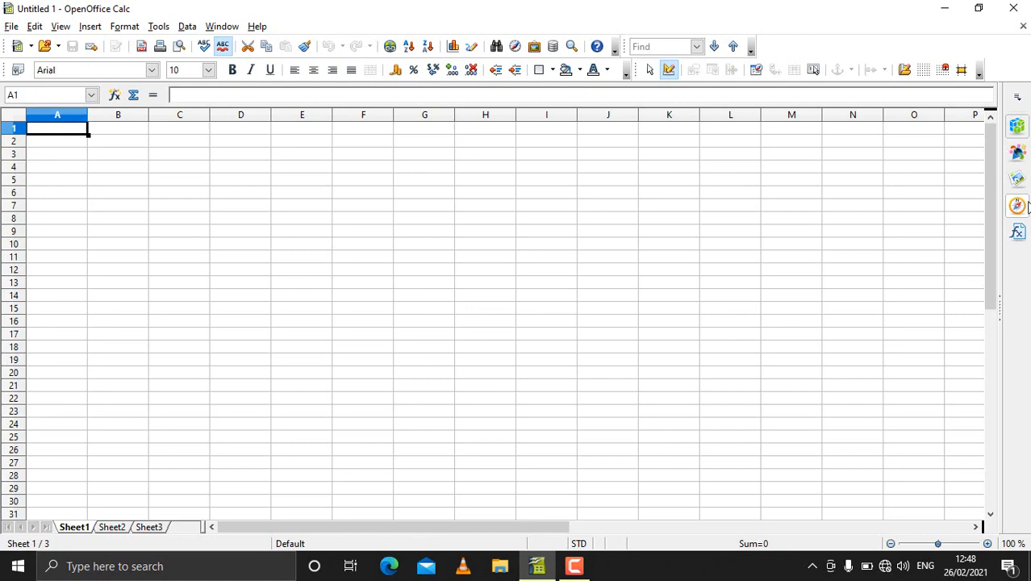
# Enter "welcome" in cell A1 and start recording a macro.
pyautogui.write('welcome')
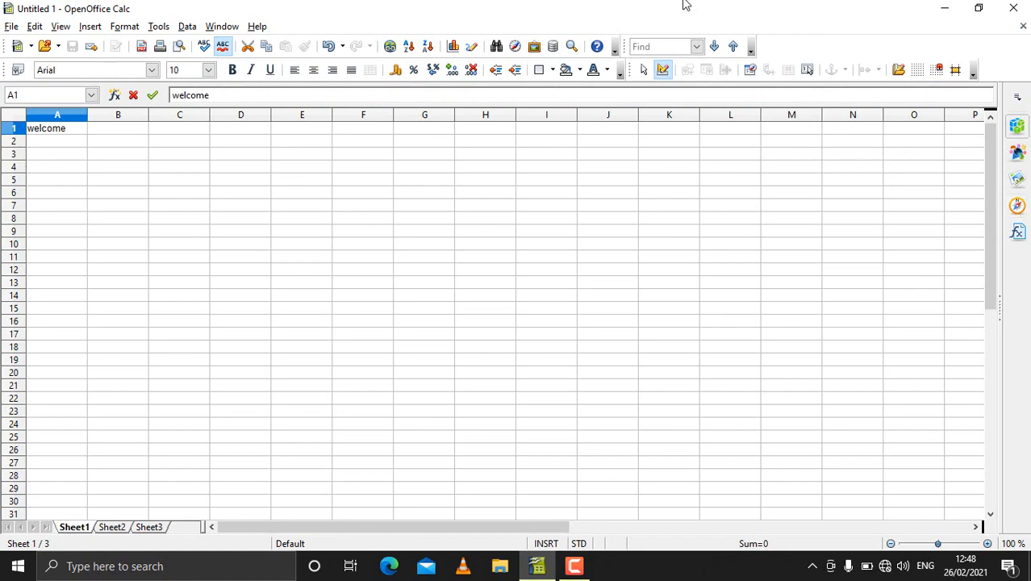
pyautogui.click(74, 144)
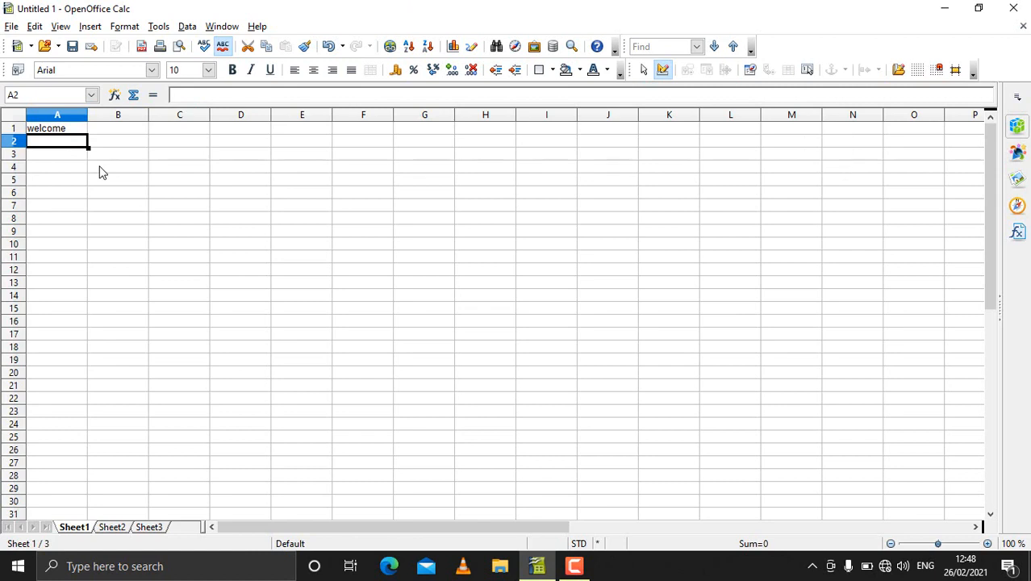
pyautogui.click(160, 28)
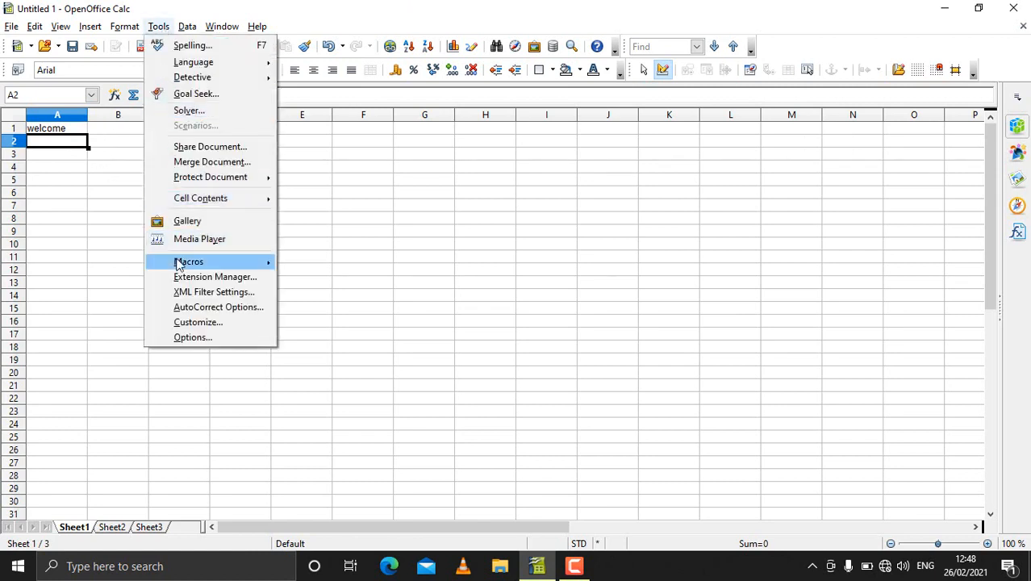
pyautogui.moveTo(179, 265)
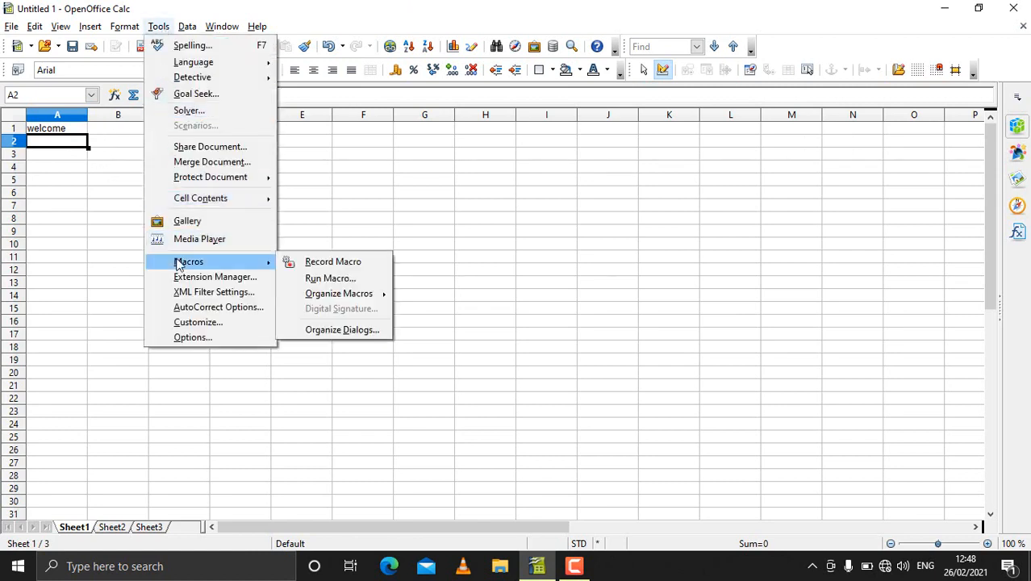
pyautogui.click(334, 262)
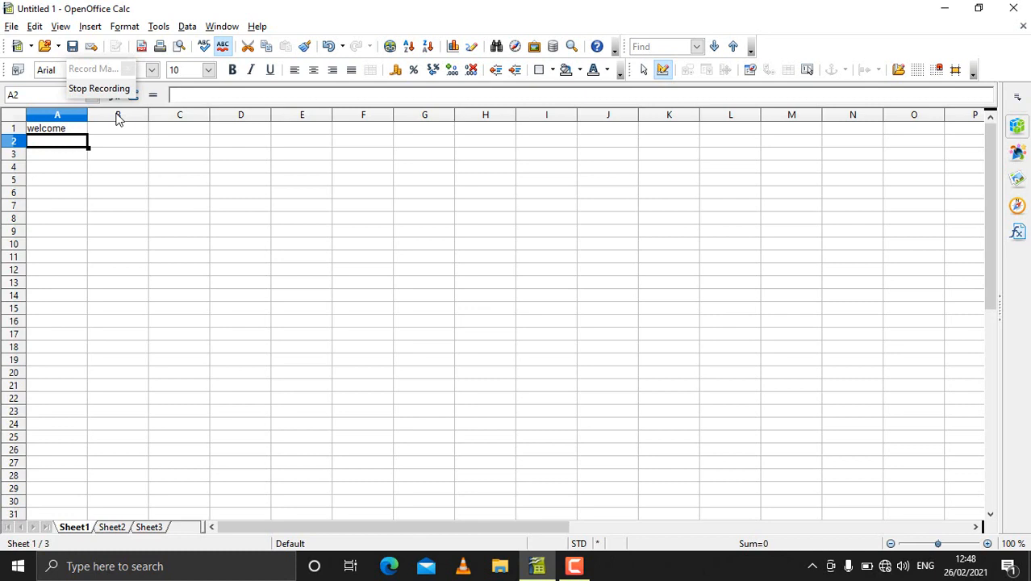
# Format the "welcome" text in A1 as bold at size 15 and widen column A to fit it.
pyautogui.click(77, 133)
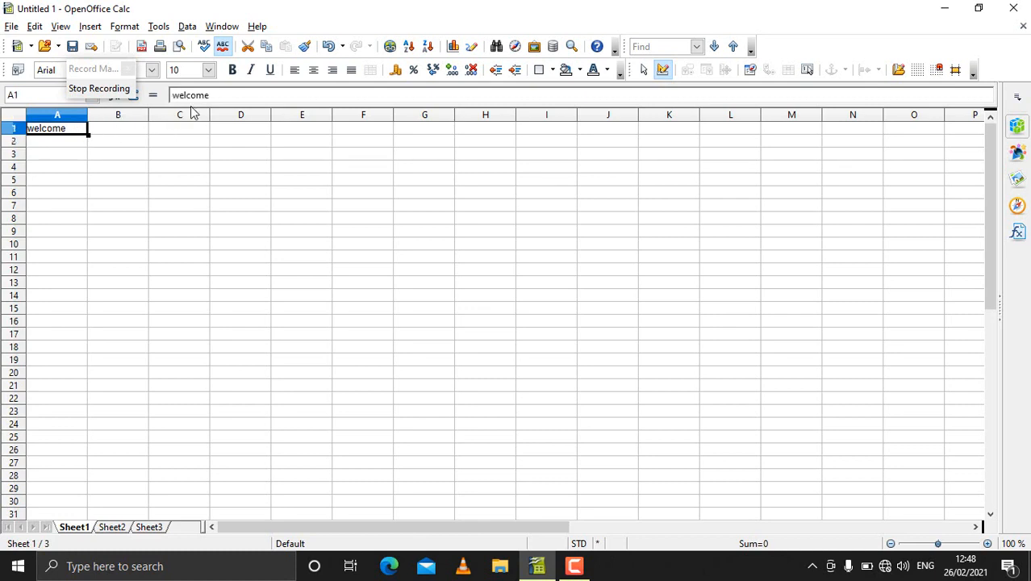
pyautogui.click(208, 70)
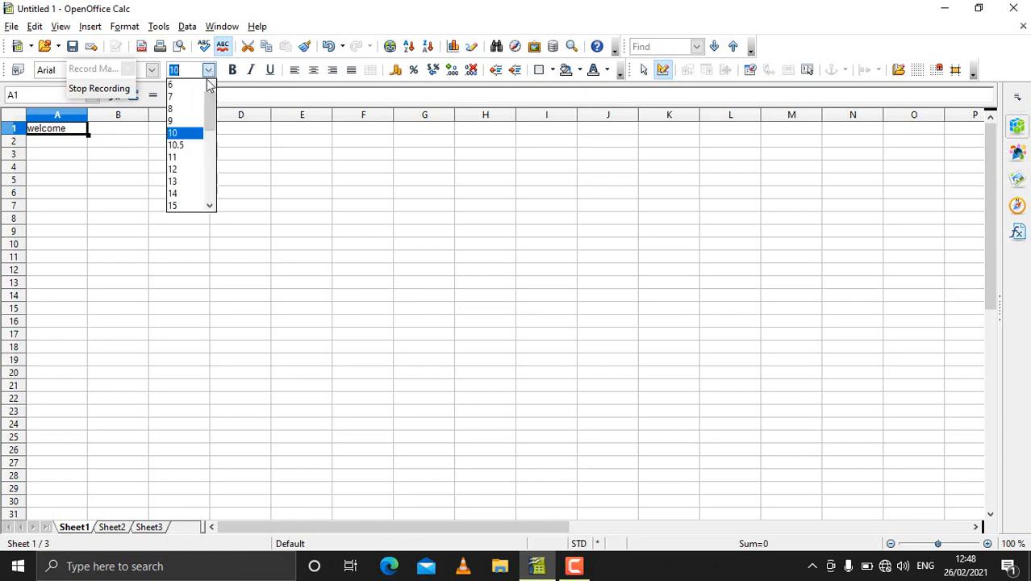
pyautogui.click(177, 208)
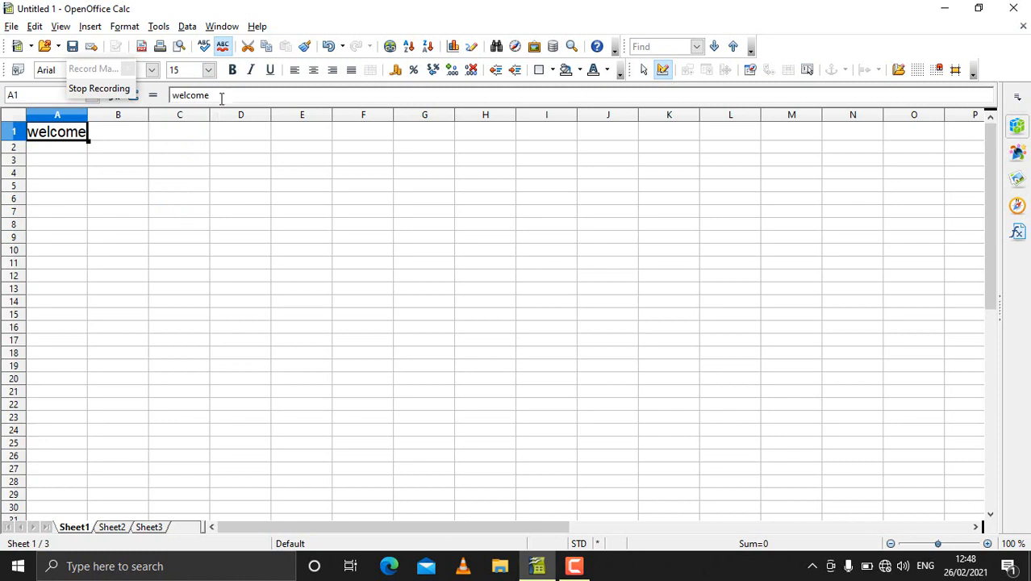
pyautogui.click(231, 74)
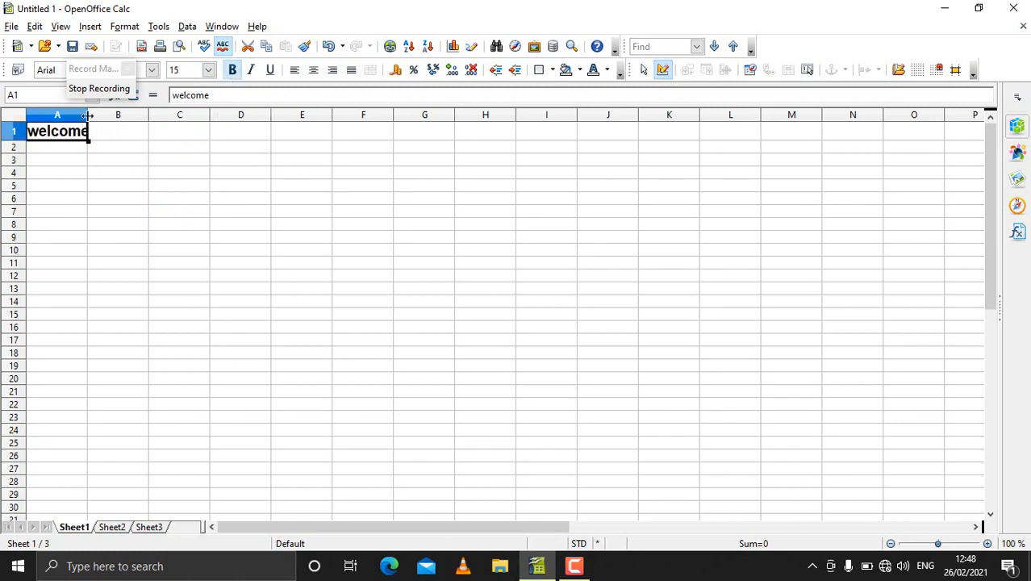
pyautogui.moveTo(87, 120); pyautogui.dragTo(104, 120)
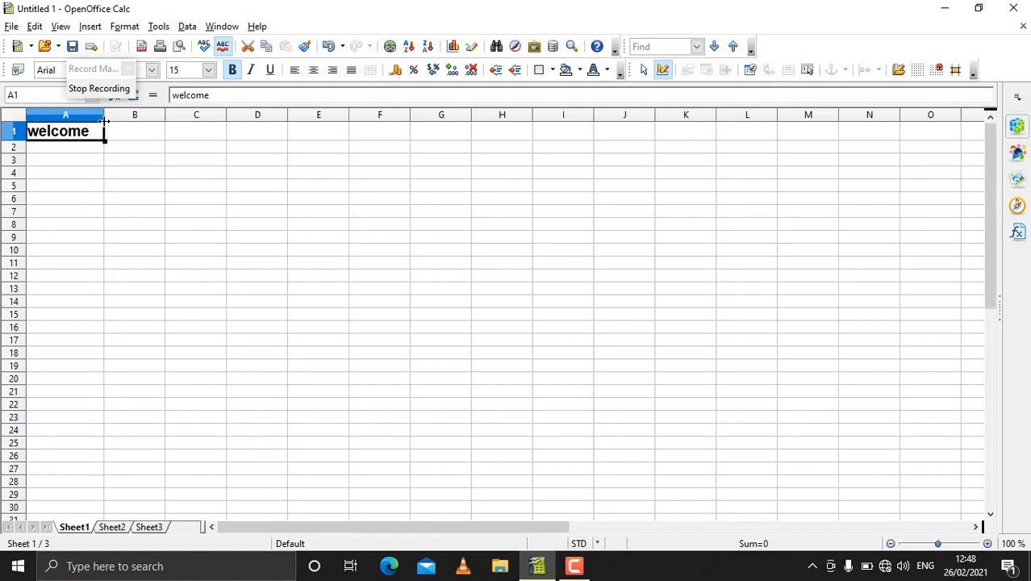
# Set the font of cell A1 to Bauhaus 93 and its font color to red.
pyautogui.click(152, 72)
pyautogui.scroll(-5, 133, 186)
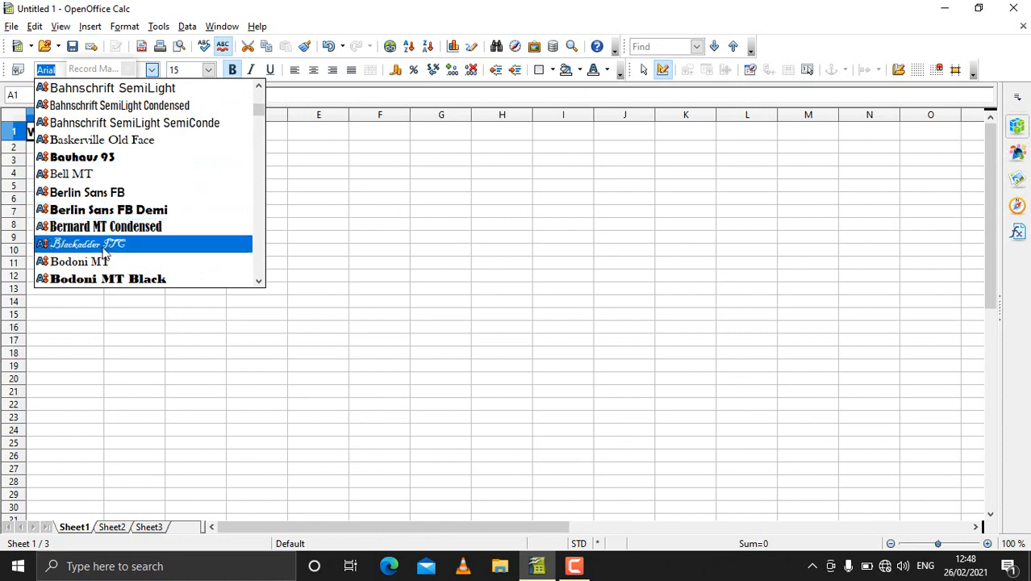
pyautogui.click(93, 157)
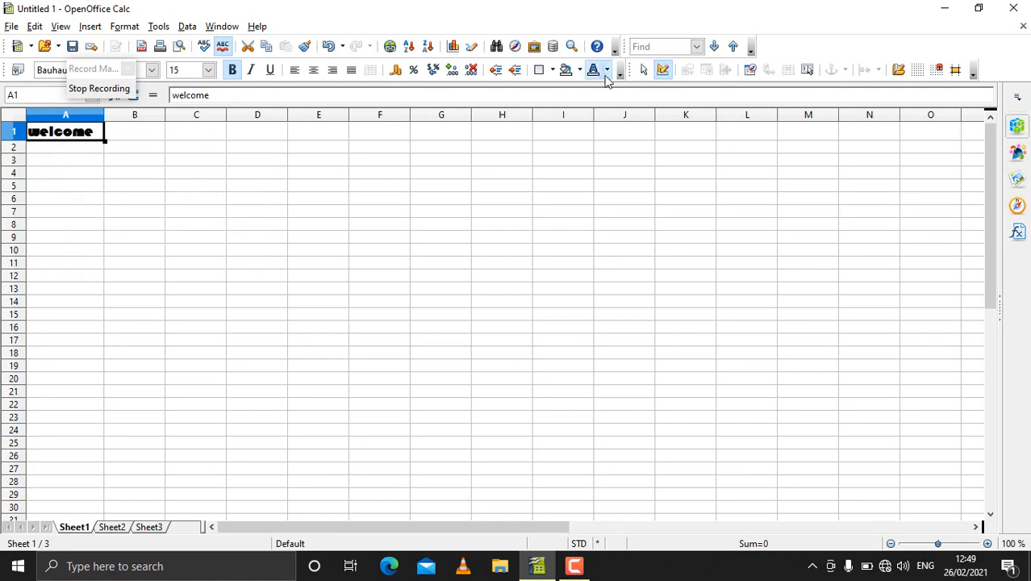
pyautogui.click(607, 71)
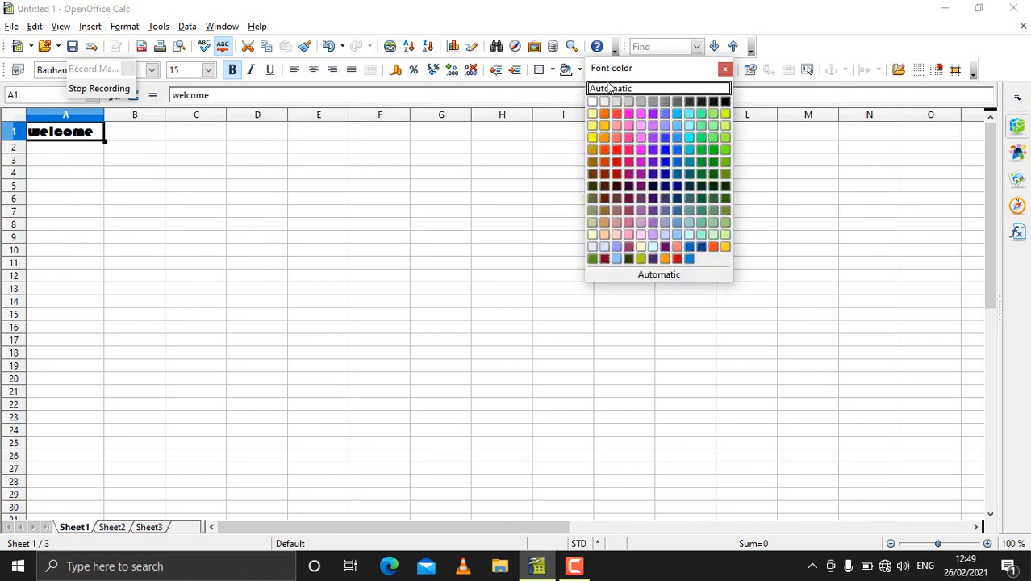
pyautogui.click(617, 162)
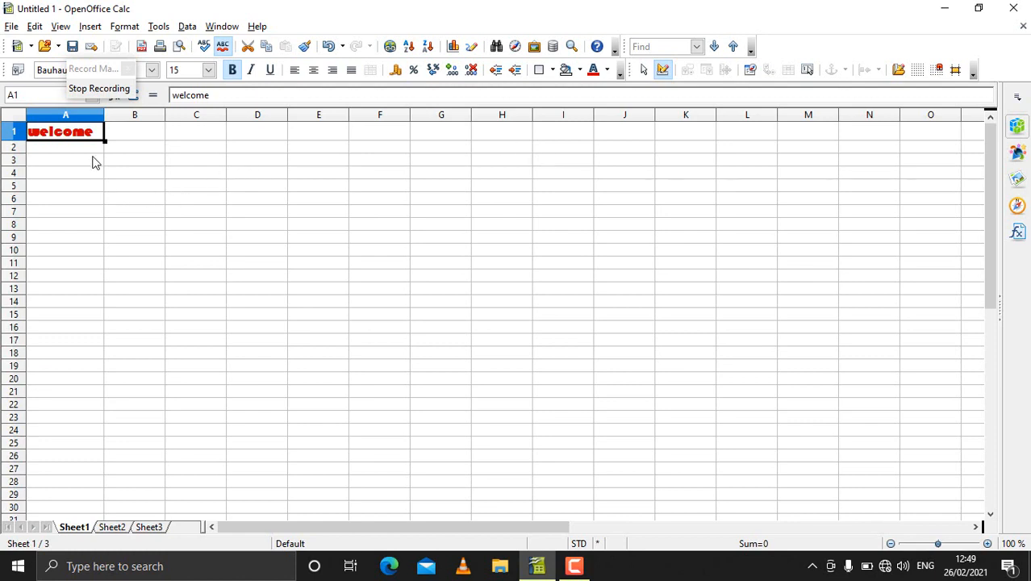
# Stop the macro recording and save the macro as "formatred" in Module1 of the Standard library under My Macros.
pyautogui.click(103, 93)
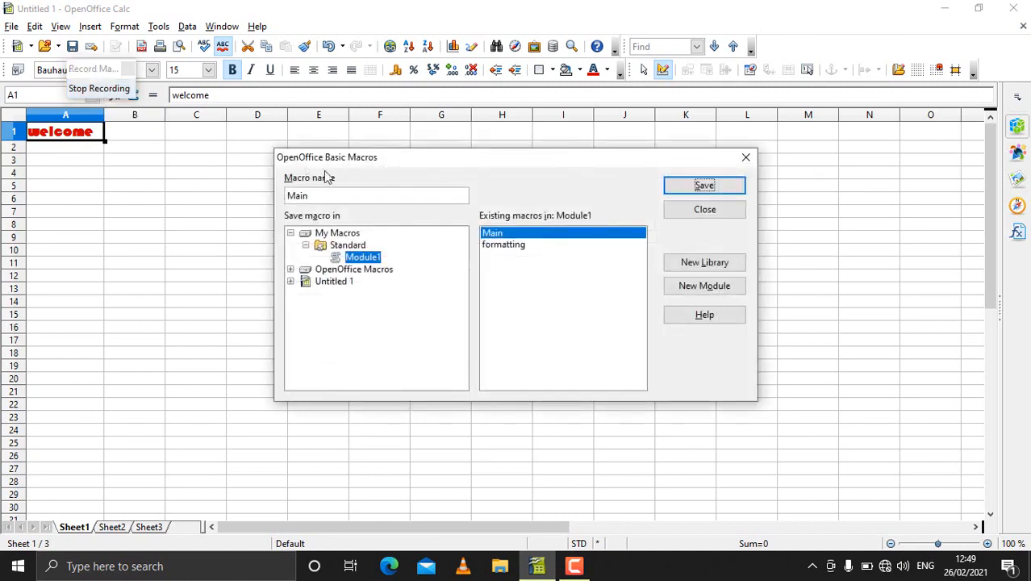
pyautogui.click(311, 195)
pyautogui.click(319, 196)
pyautogui.press('BackSpace')
pyautogui.press('BackSpace')
pyautogui.press('BackSpace')
pyautogui.press('BackSpace')
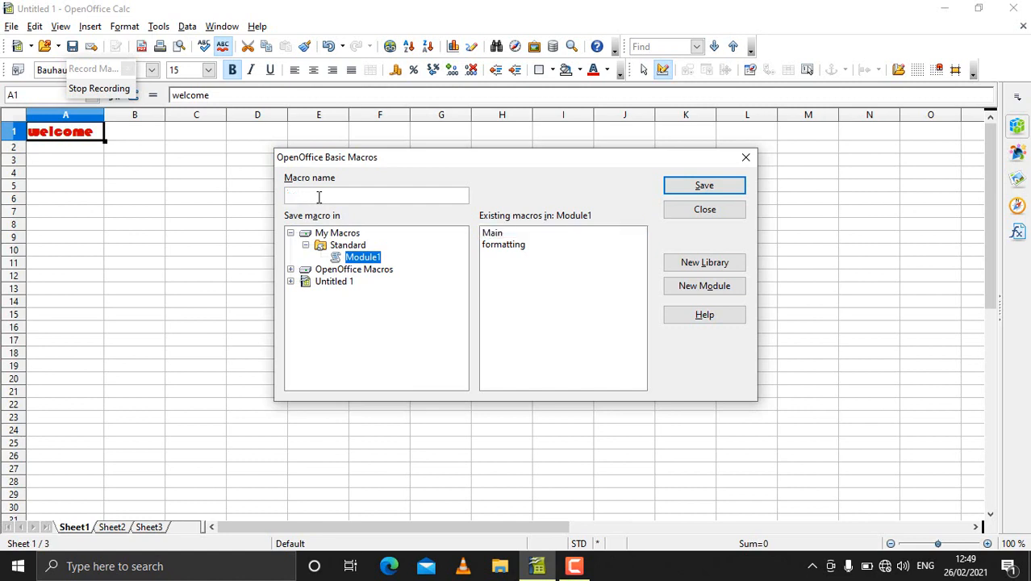
pyautogui.write('formatted')
pyautogui.click(700, 190)
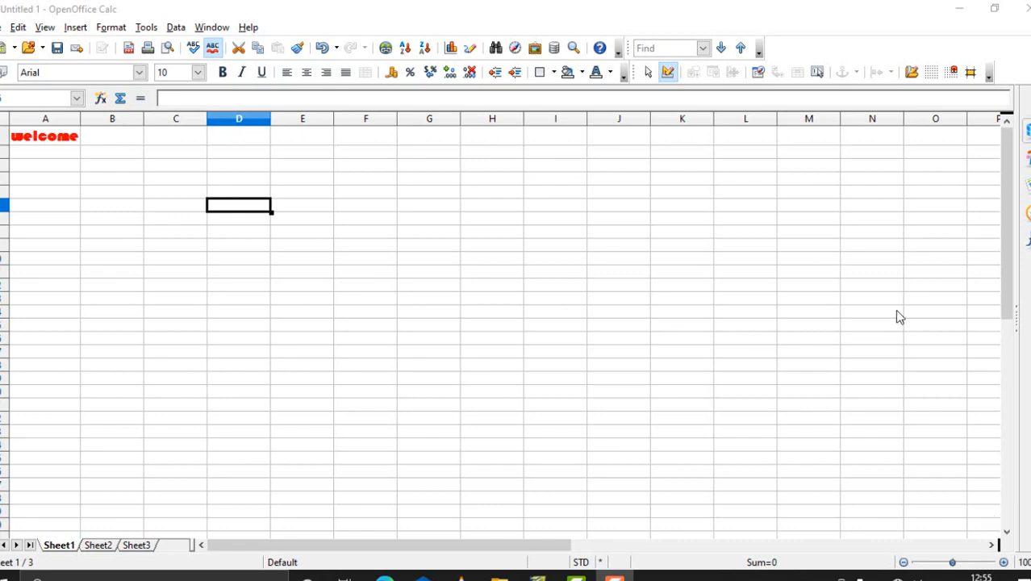
# Enter "computer" in cell D6.
pyautogui.click(239, 210)
pyautogui.write('c')
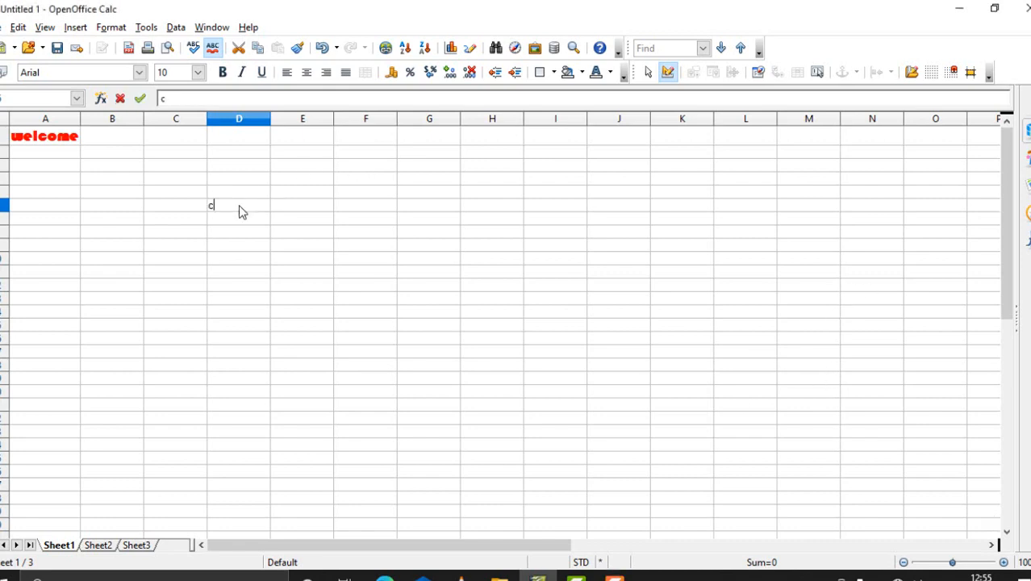
pyautogui.write('omputer')
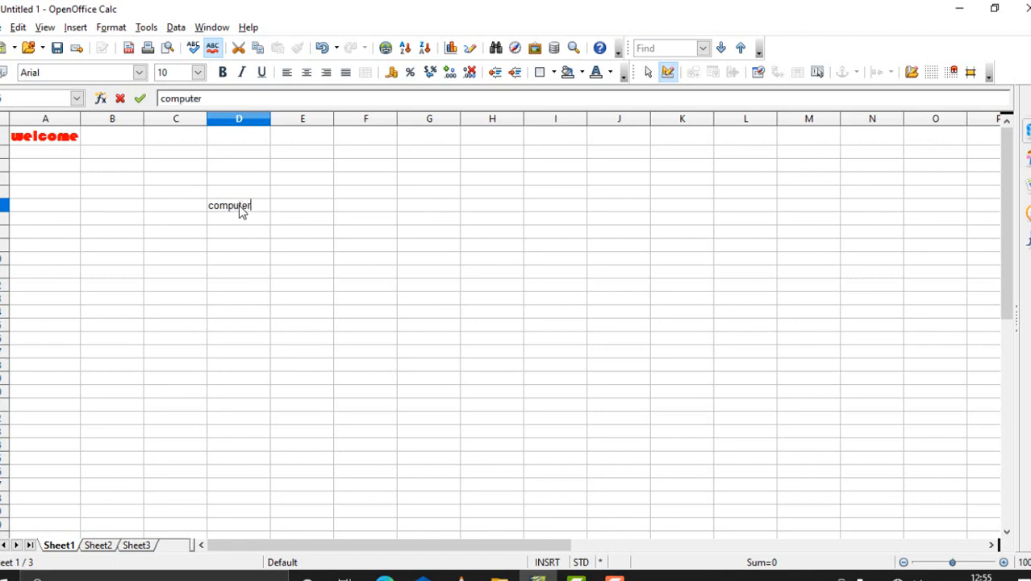
pyautogui.press('Return')
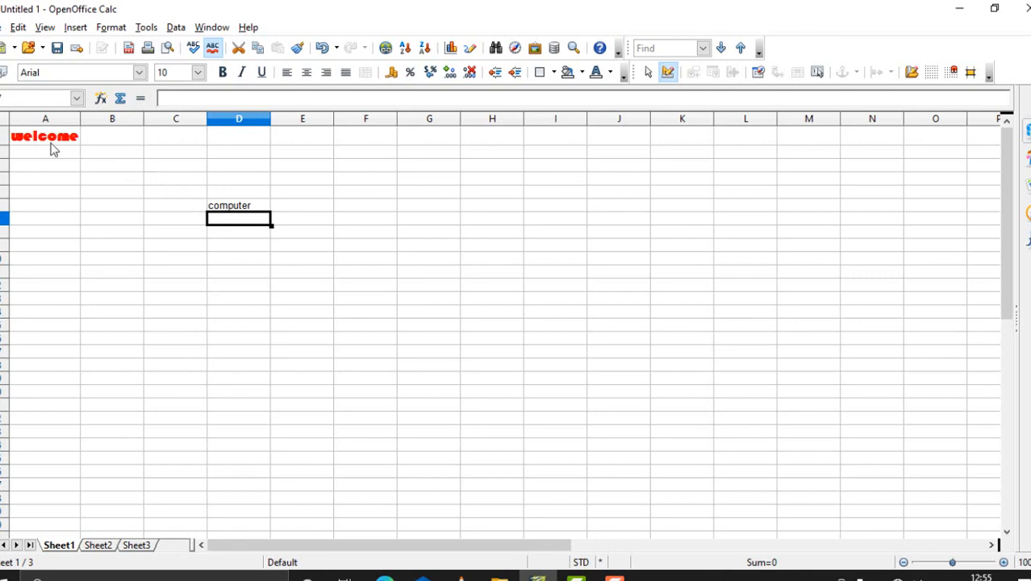
# Run the formatred macro from My Macros, Standard, Module1 on the "computer" cell and widen column D to fit the text.
pyautogui.click(215, 207)
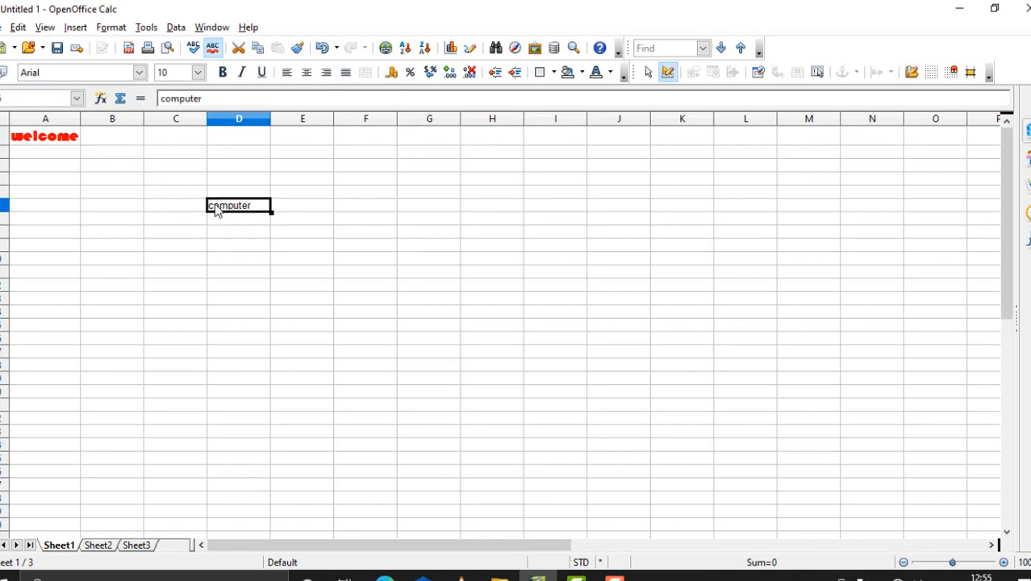
pyautogui.click(147, 27)
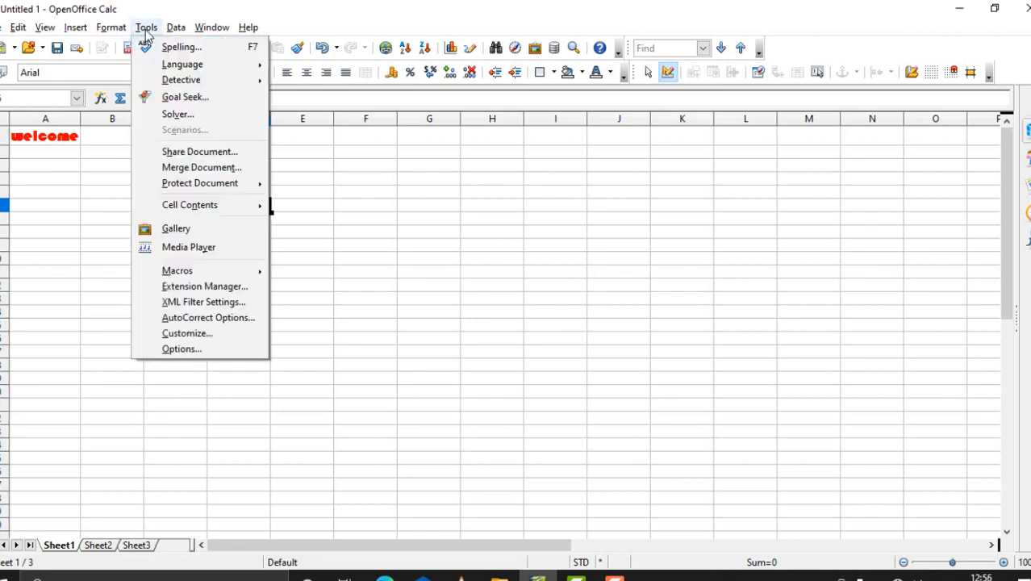
pyautogui.moveTo(210, 270)
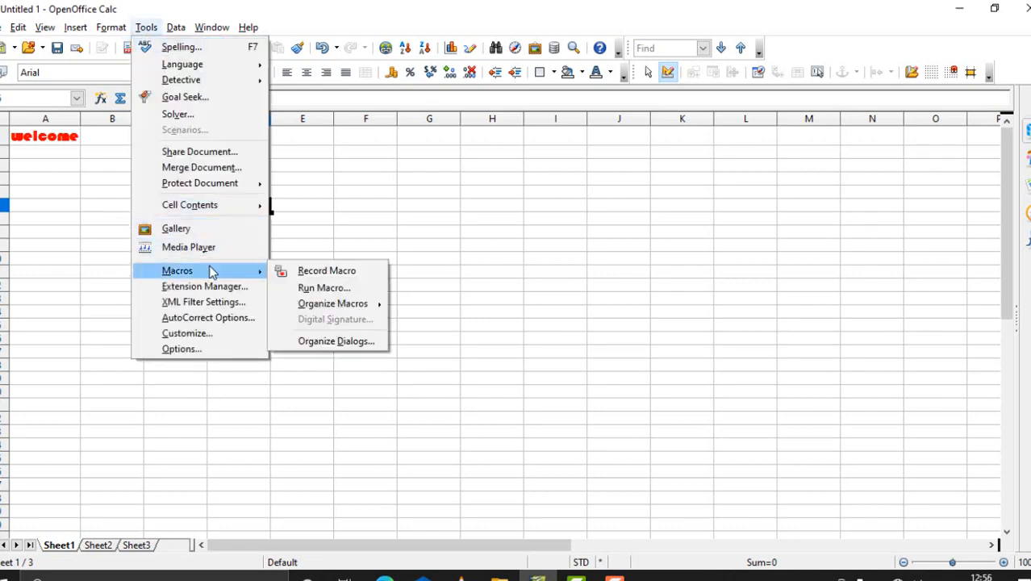
pyautogui.click(324, 288)
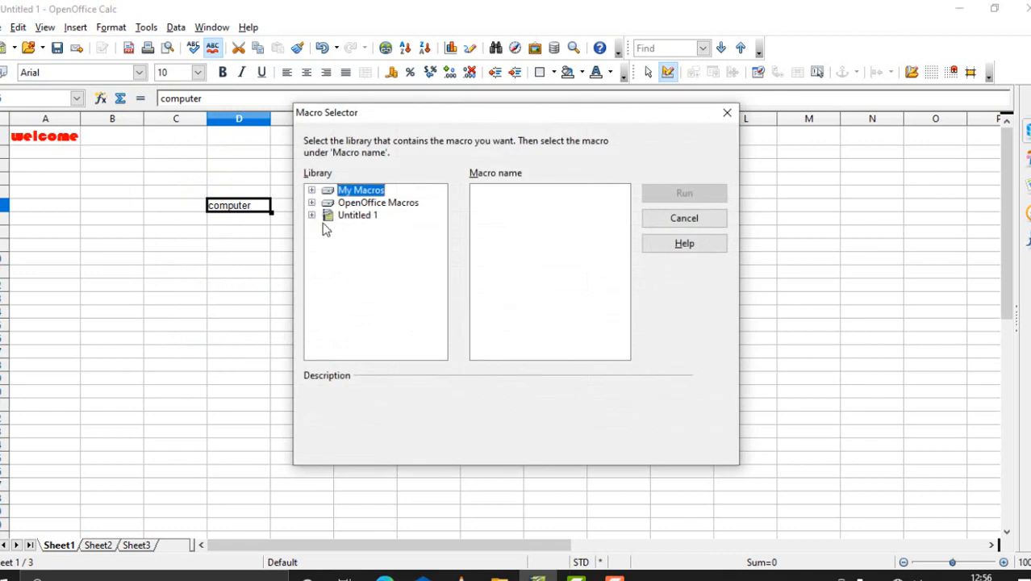
pyautogui.click(311, 190)
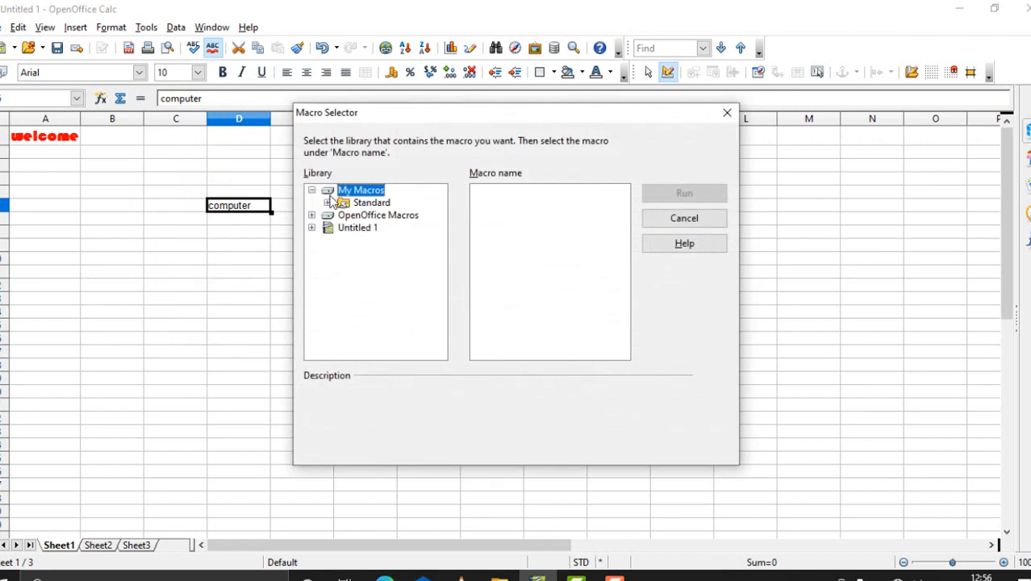
pyautogui.click(327, 203)
pyautogui.click(389, 215)
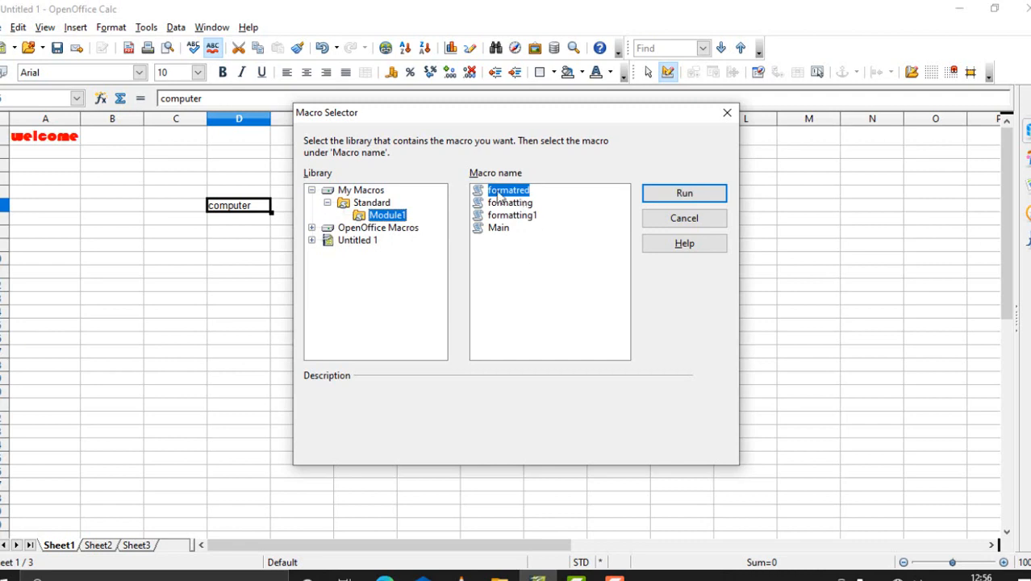
pyautogui.click(678, 199)
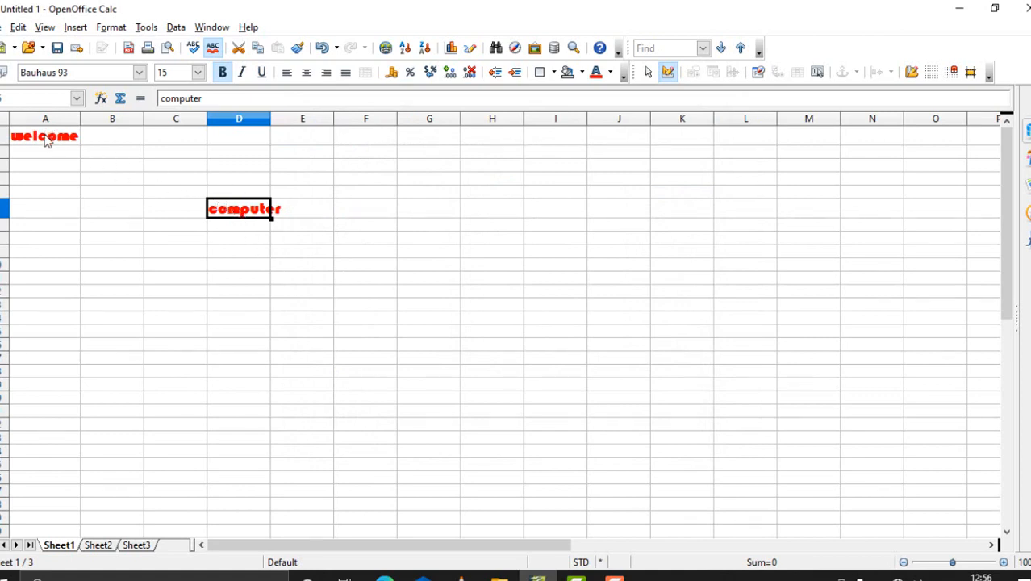
pyautogui.doubleClick(270, 119)
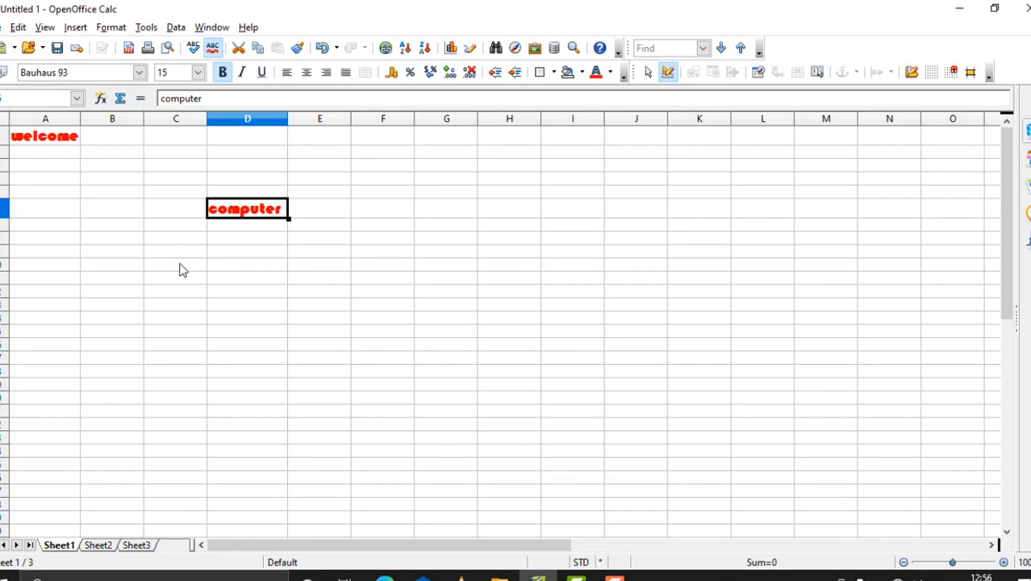
# Enter "boy" in cell F9.
pyautogui.click(383, 256)
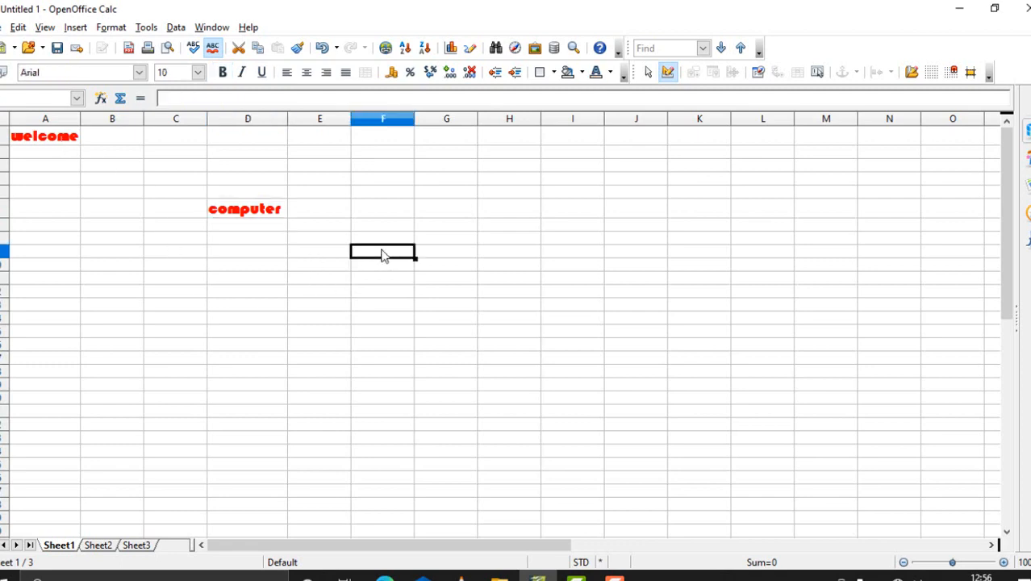
pyautogui.write('b')
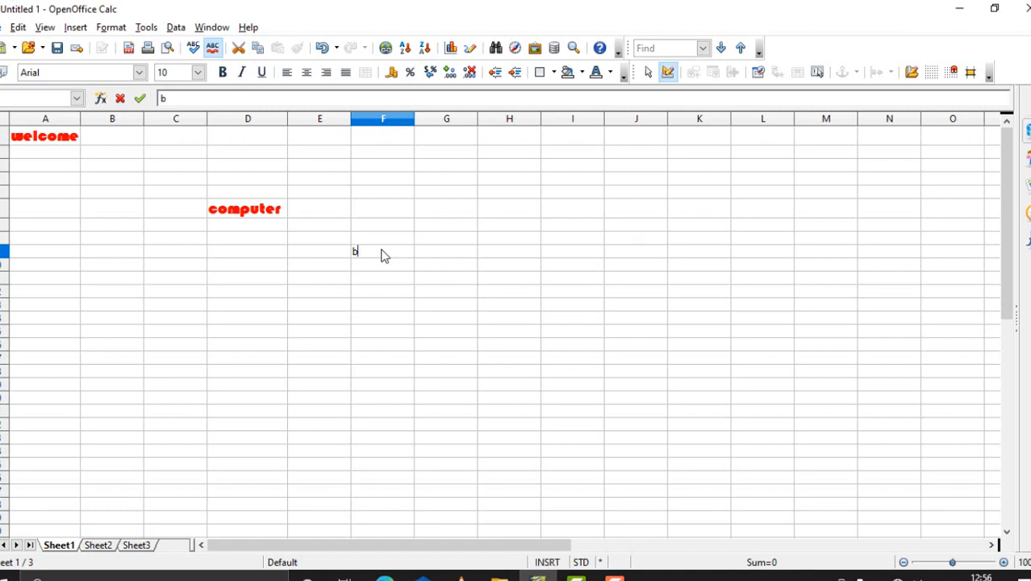
pyautogui.write('oy')
pyautogui.press('Return')
# Run the formatred macro from My Macros, Standard, Module1 on the "boy" cell.
pyautogui.click(363, 253)
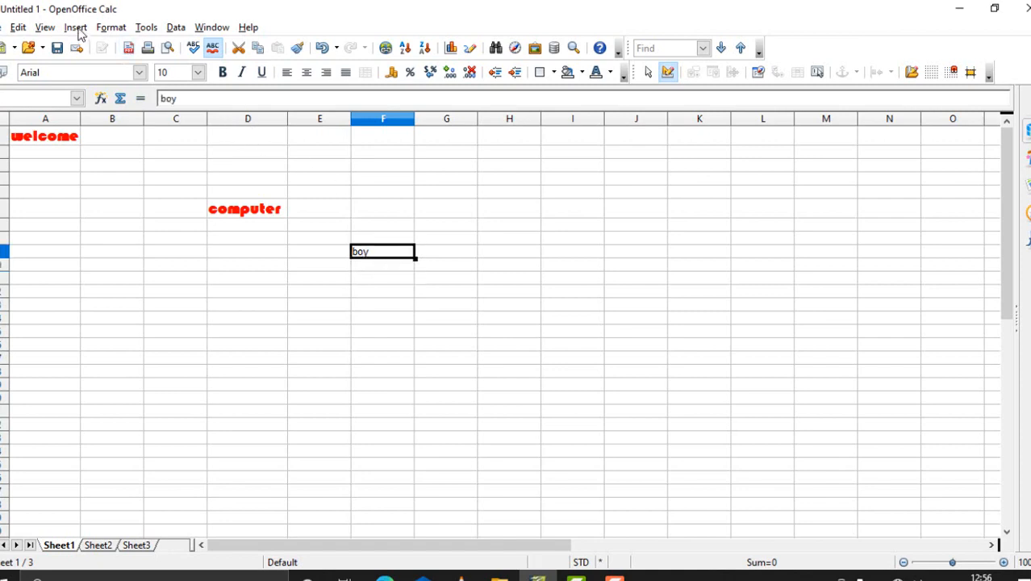
pyautogui.click(146, 27)
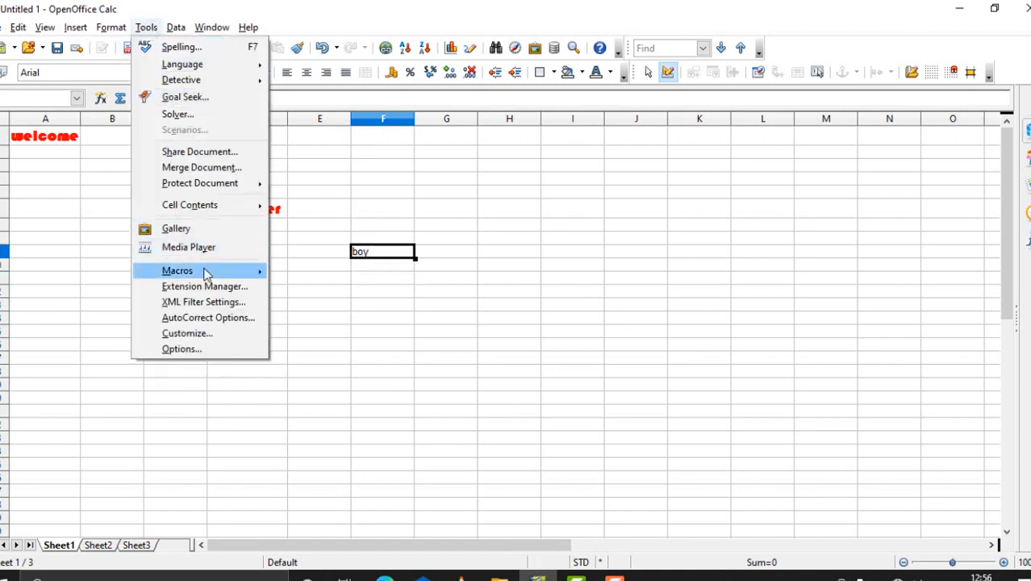
pyautogui.moveTo(206, 274)
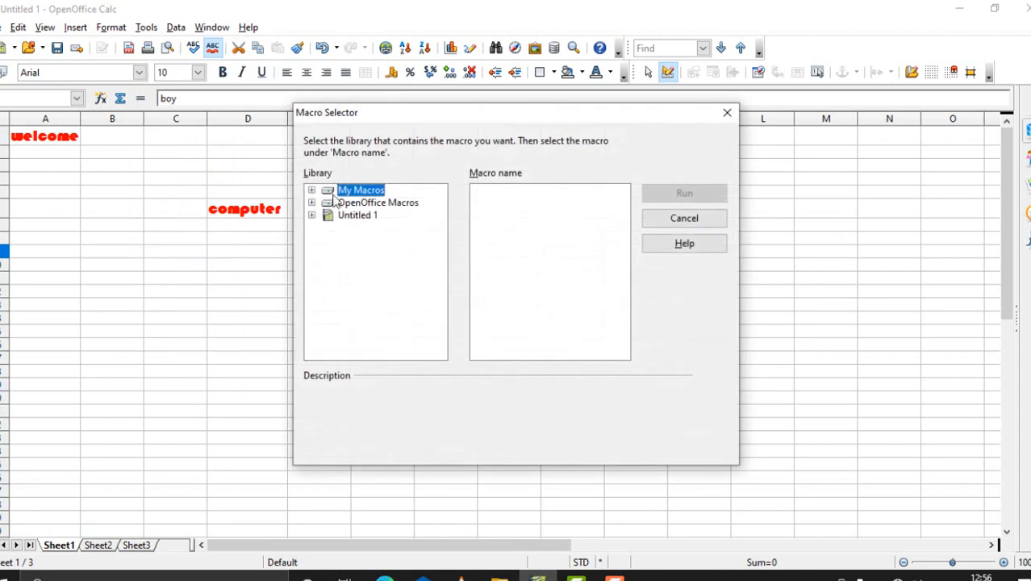
pyautogui.click(312, 191)
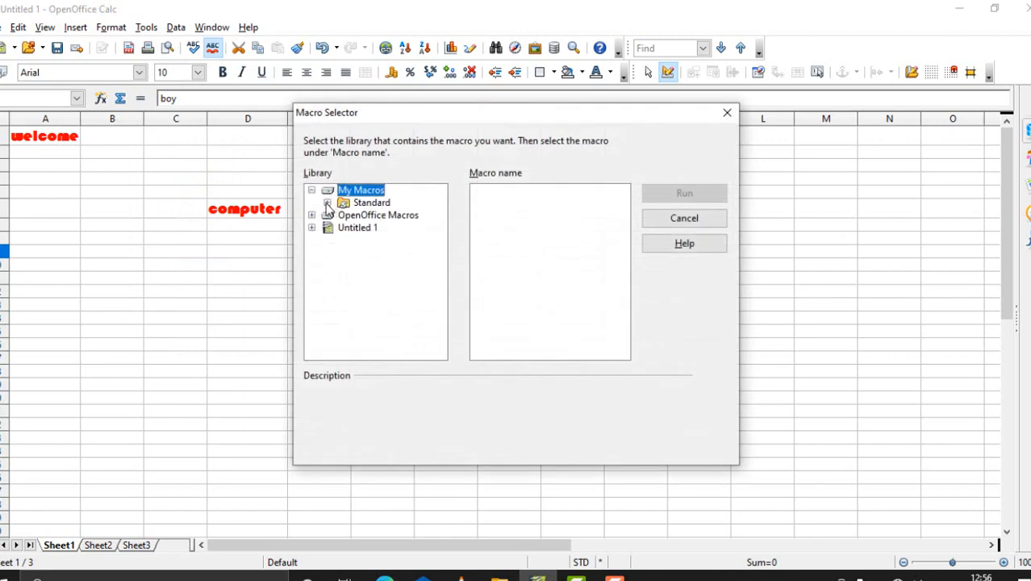
pyautogui.click(327, 202)
pyautogui.click(379, 216)
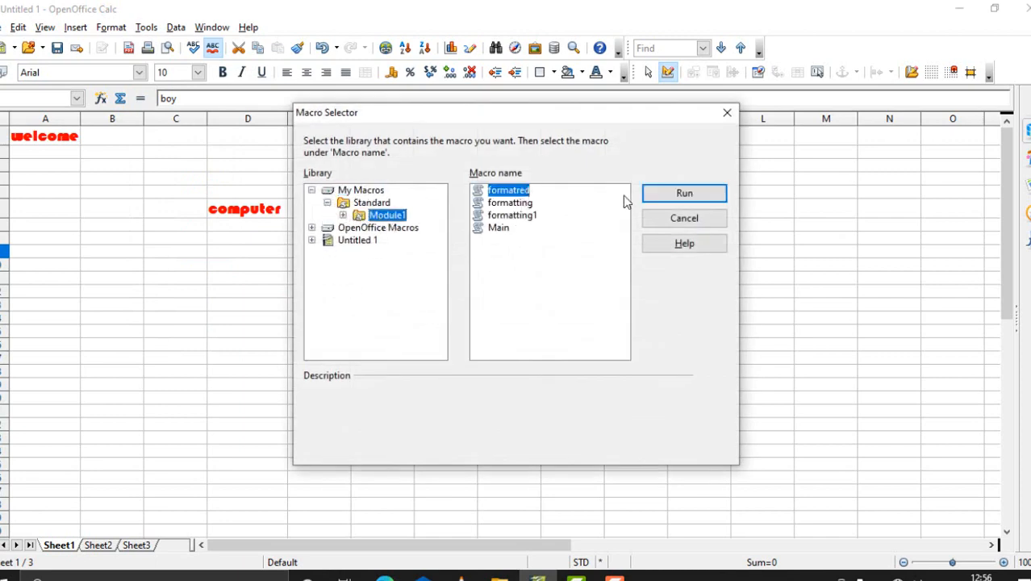
pyautogui.click(697, 197)
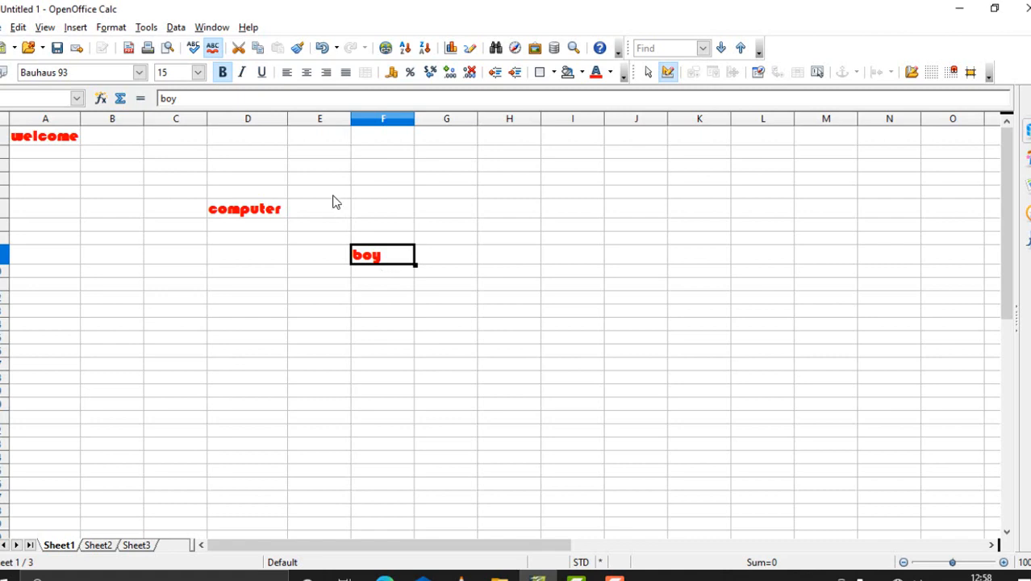
# Open the code of the formatred macro in Module1 through the OpenOffice Basic macro organizer.
pyautogui.click(145, 31)
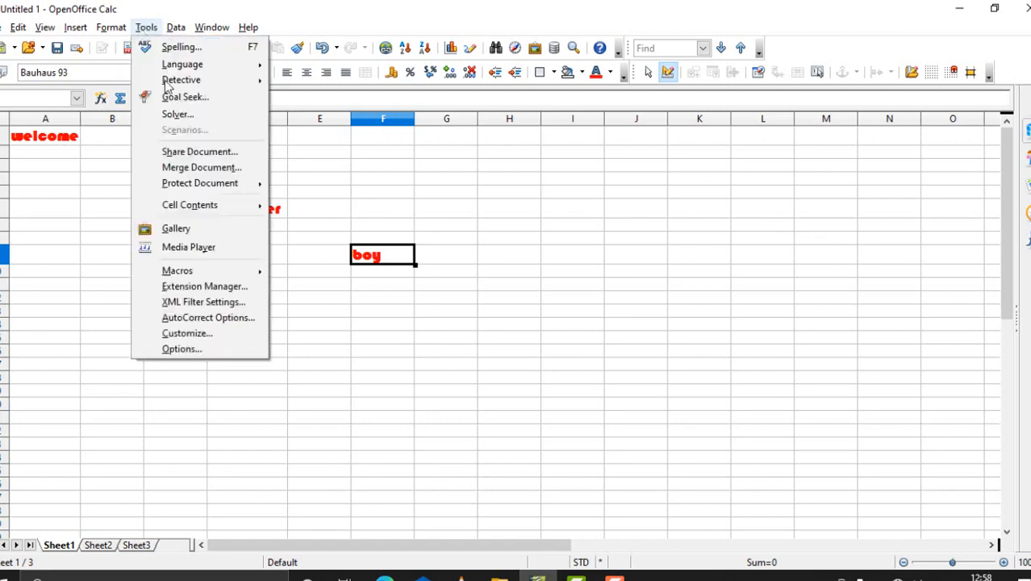
pyautogui.moveTo(198, 275)
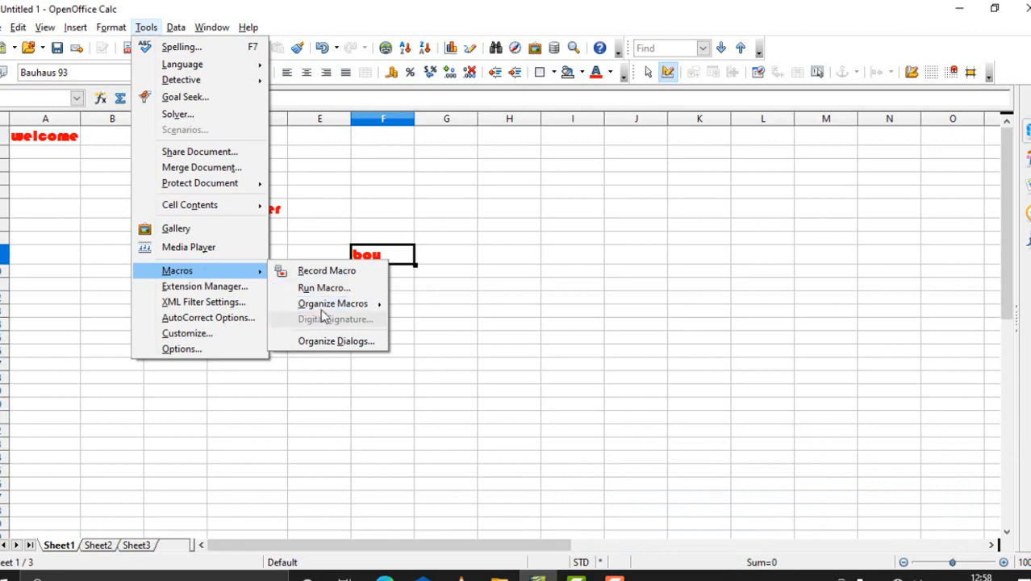
pyautogui.moveTo(329, 304)
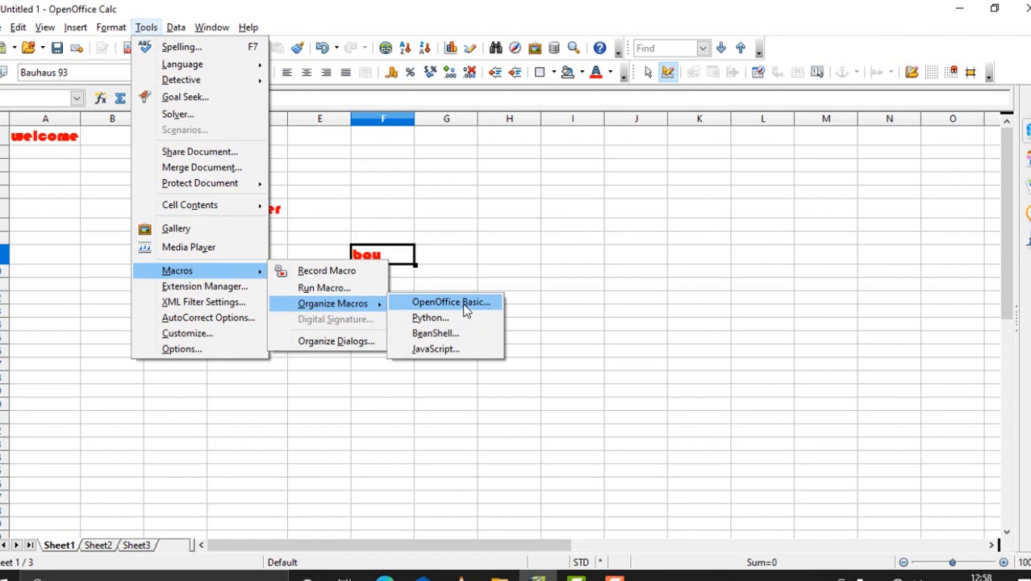
pyautogui.click(466, 310)
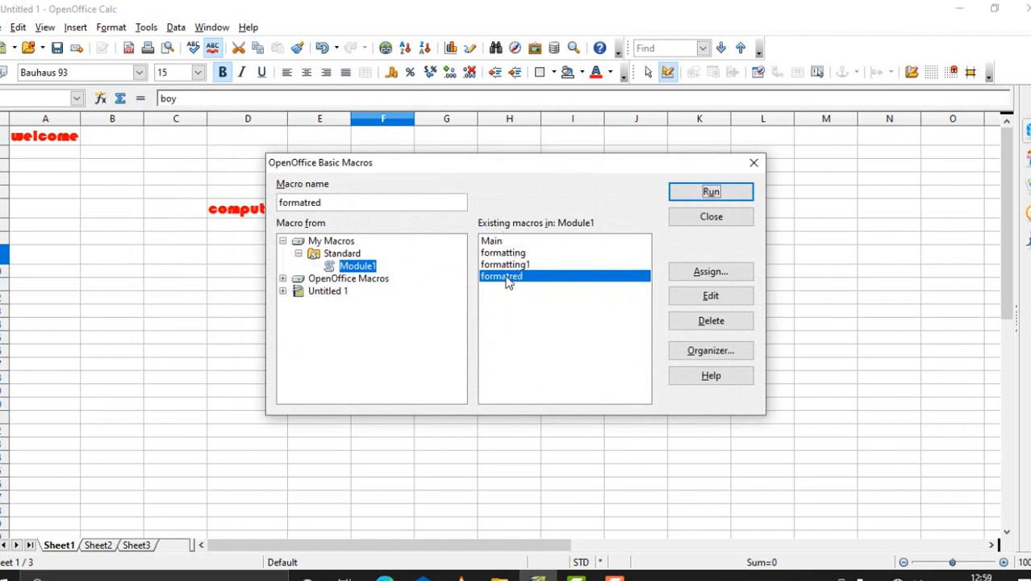
pyautogui.click(692, 305)
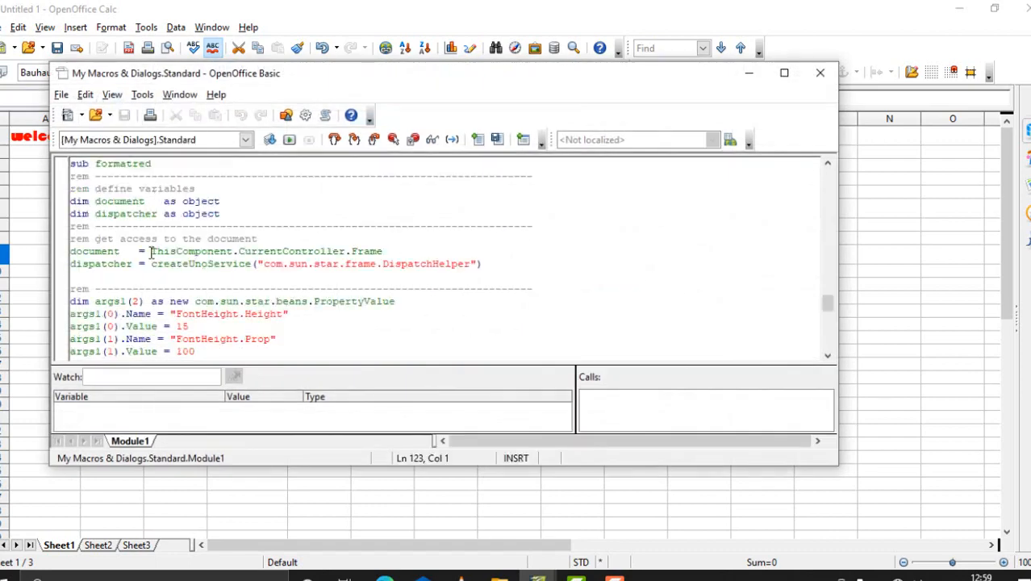
# Examine the recorded code of formatred and the other macros in Module1, and close the Basic editor.
pyautogui.scroll(-2, 146, 264)
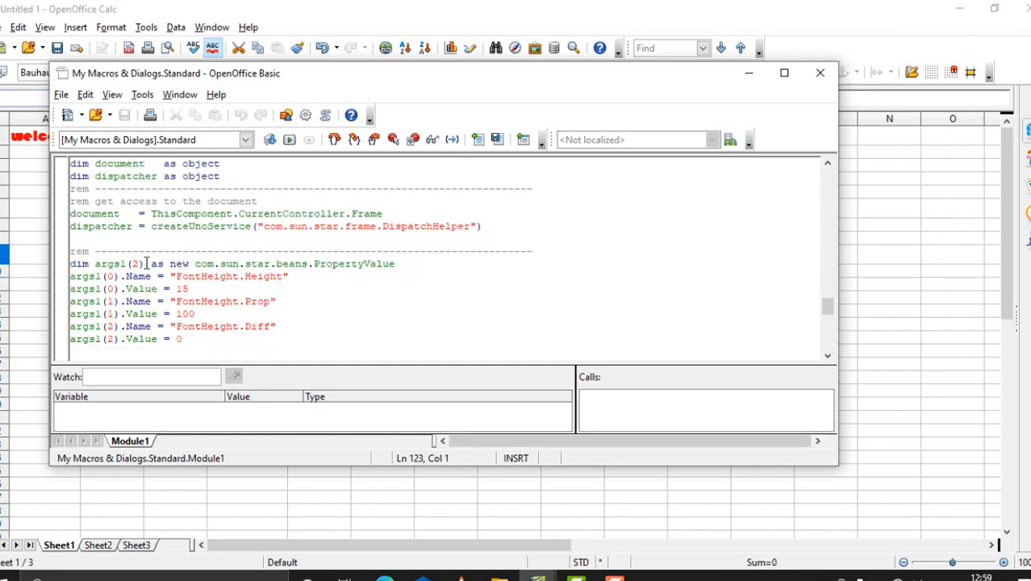
pyautogui.scroll(2, 146, 264)
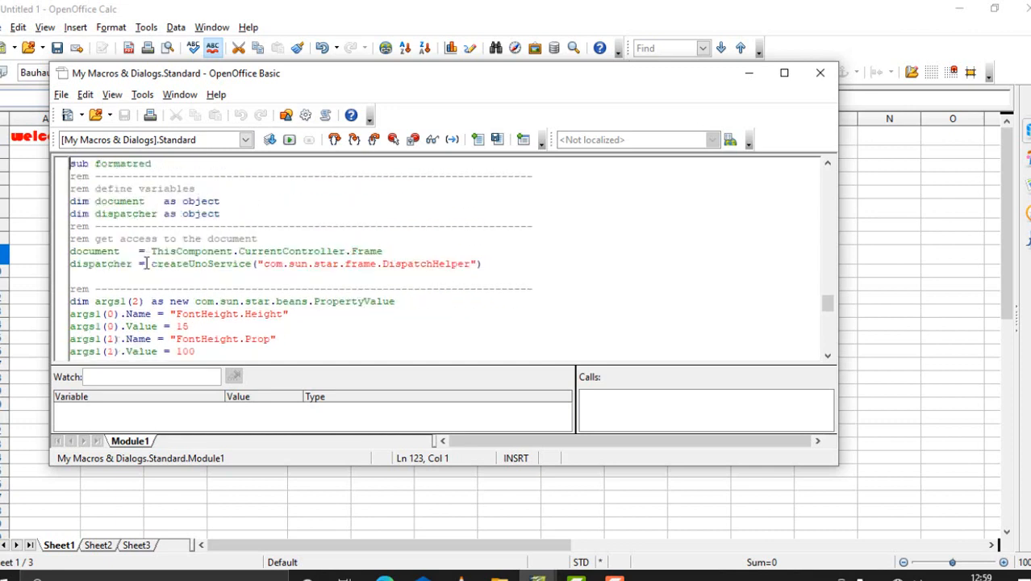
pyautogui.scroll(-4, 146, 211)
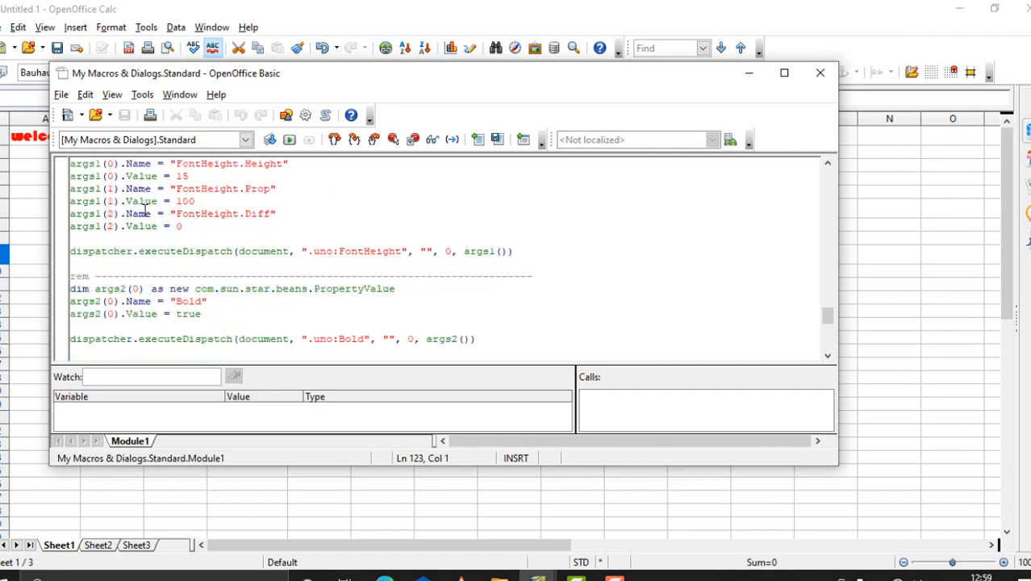
pyautogui.scroll(-4, 145, 208)
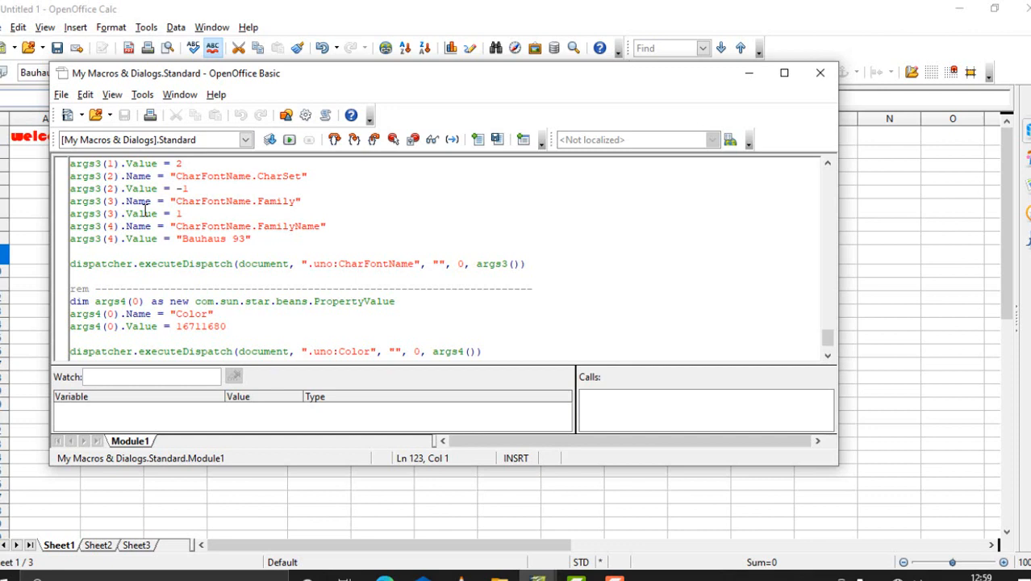
pyautogui.scroll(-1, 145, 211)
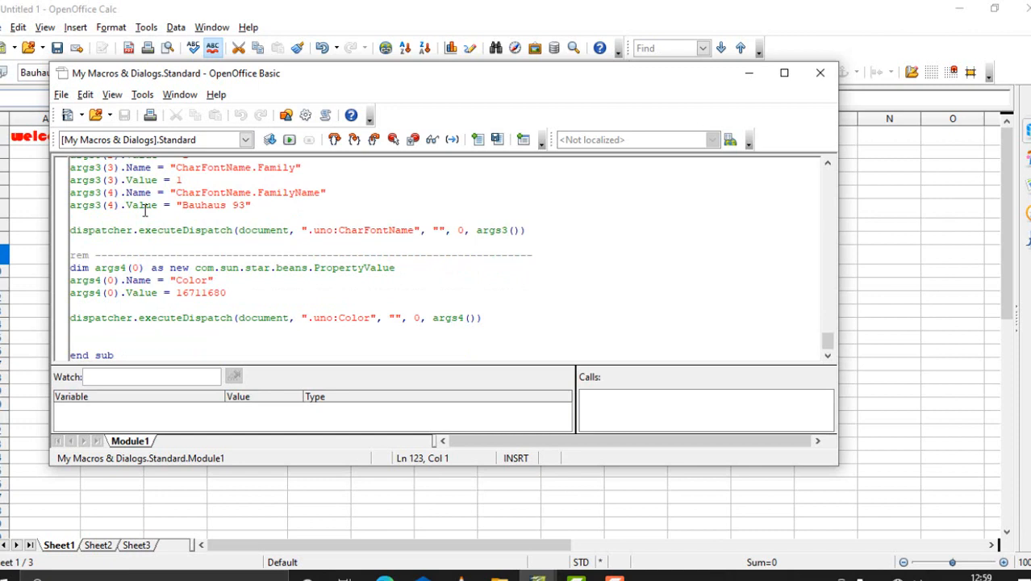
pyautogui.scroll(16, 145, 211)
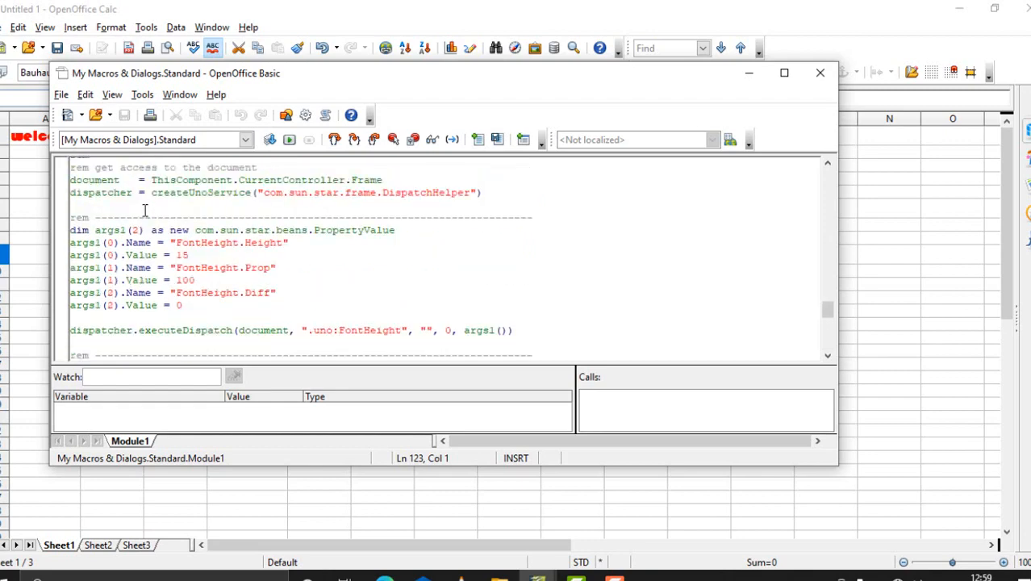
pyautogui.scroll(15, 145, 211)
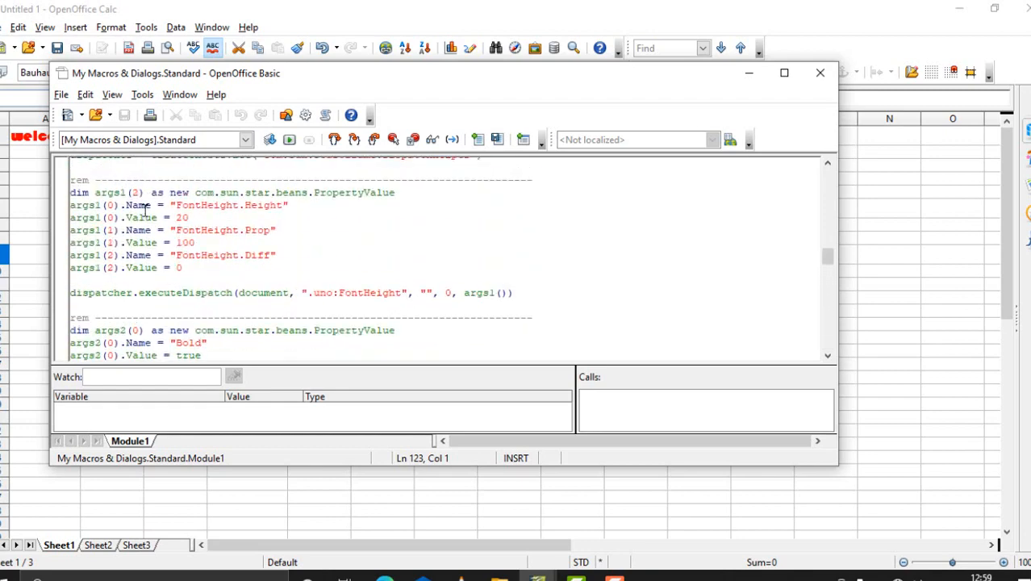
pyautogui.scroll(12, 146, 212)
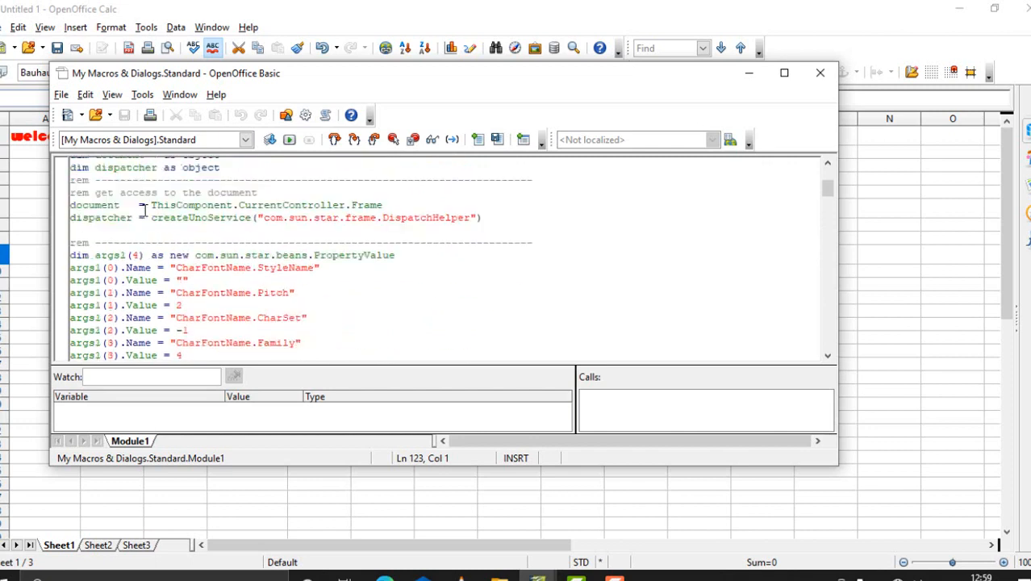
pyautogui.scroll(4, 144, 210)
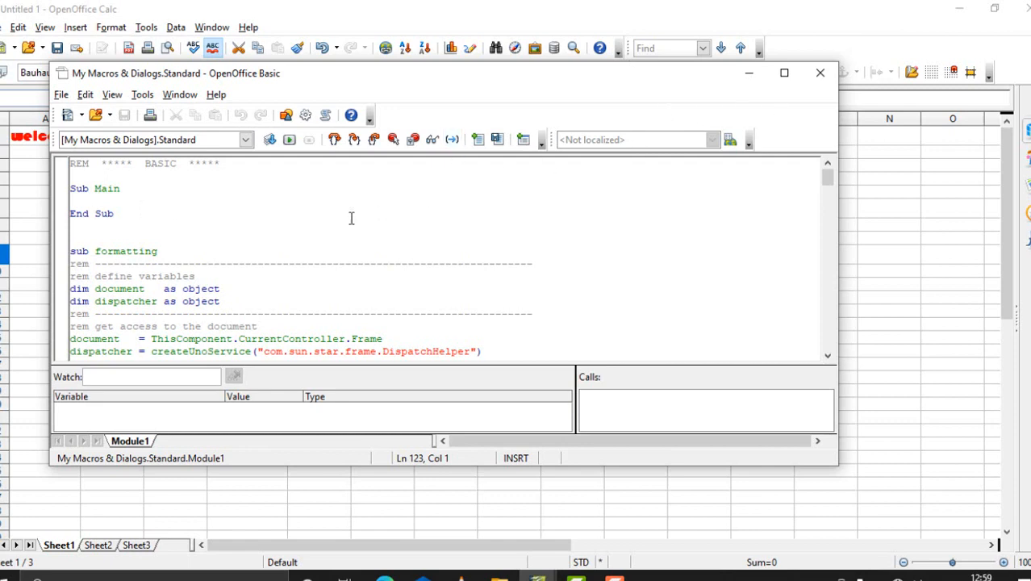
pyautogui.click(61, 95)
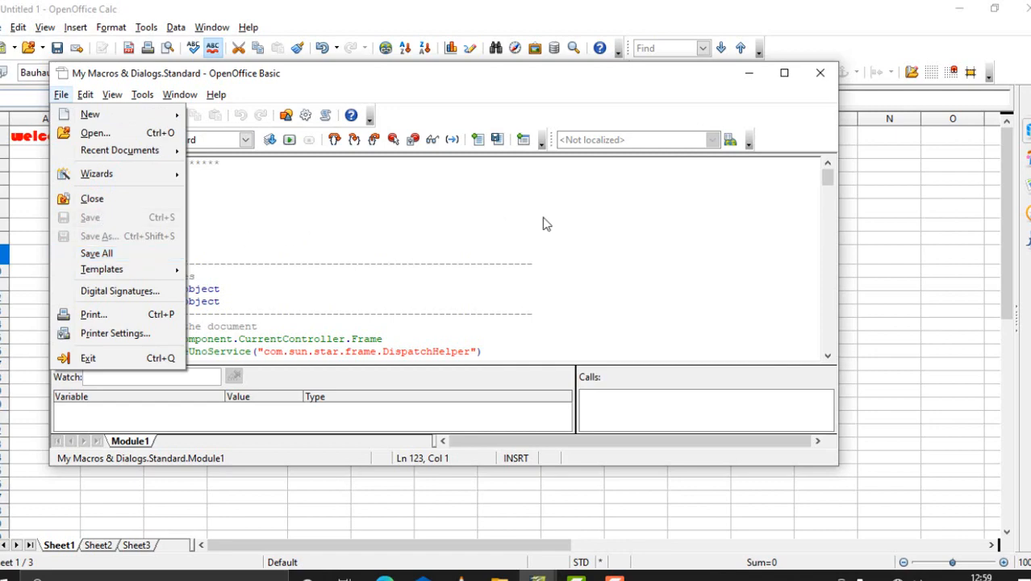
pyautogui.click(820, 75)
pyautogui.click(820, 75)
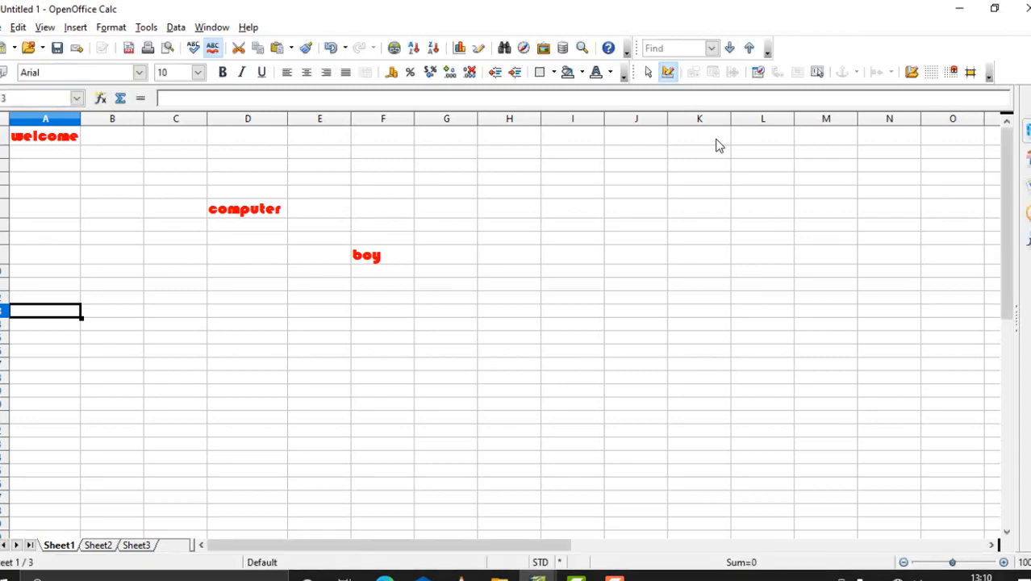
# Start recording a new macro on Sheet2, which holds the roll no and marks table.
pyautogui.click(100, 549)
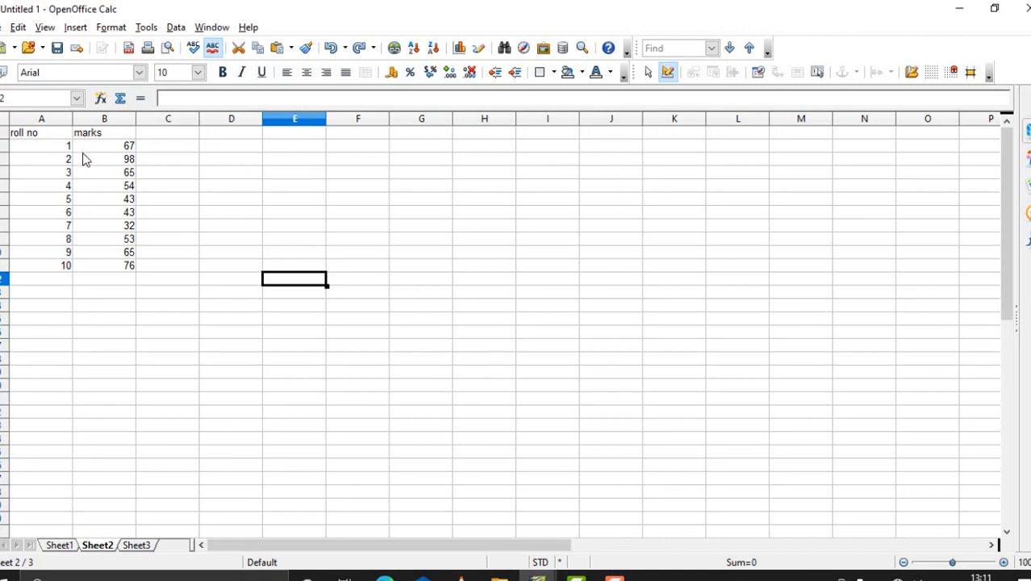
pyautogui.click(148, 31)
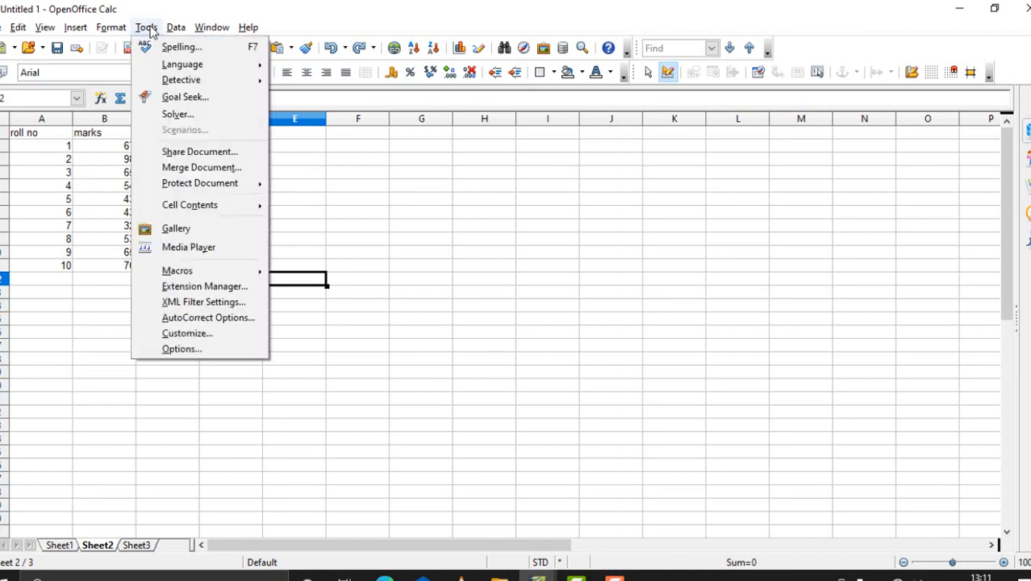
pyautogui.moveTo(186, 273)
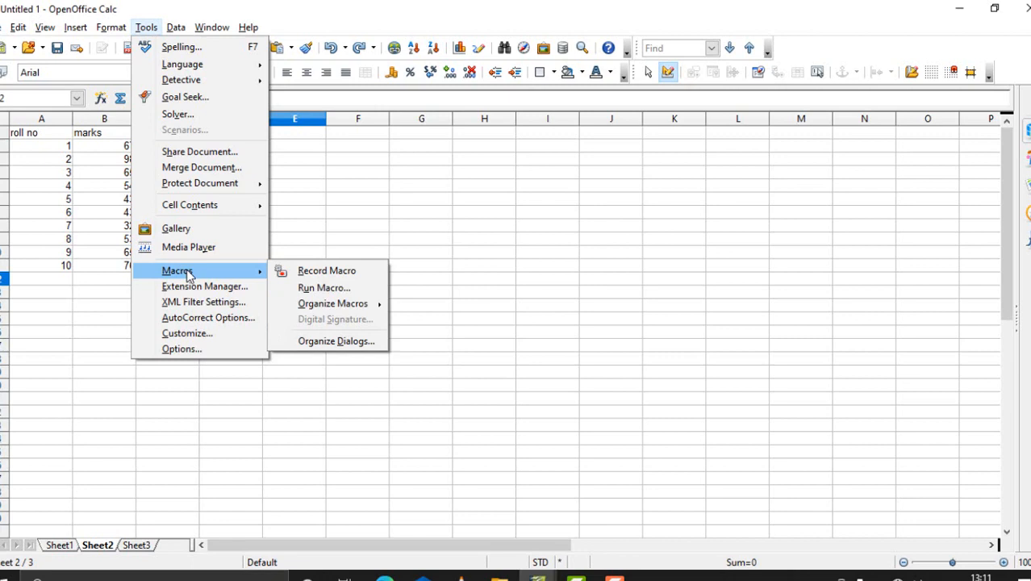
pyautogui.click(345, 277)
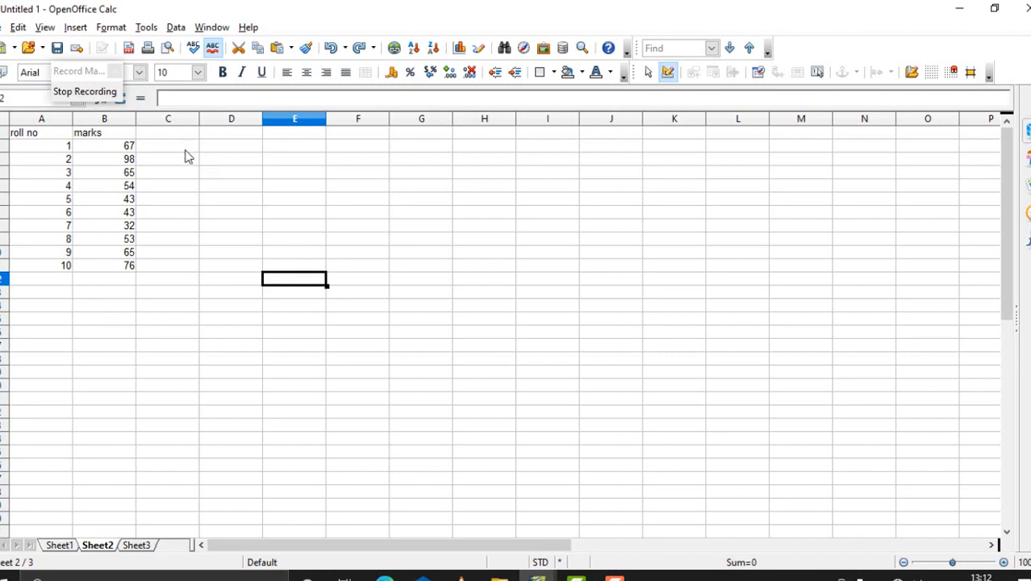
# Sort the roll no and marks table in A1:B11 by marks in ascending order.
pyautogui.moveTo(40, 140); pyautogui.dragTo(101, 274)
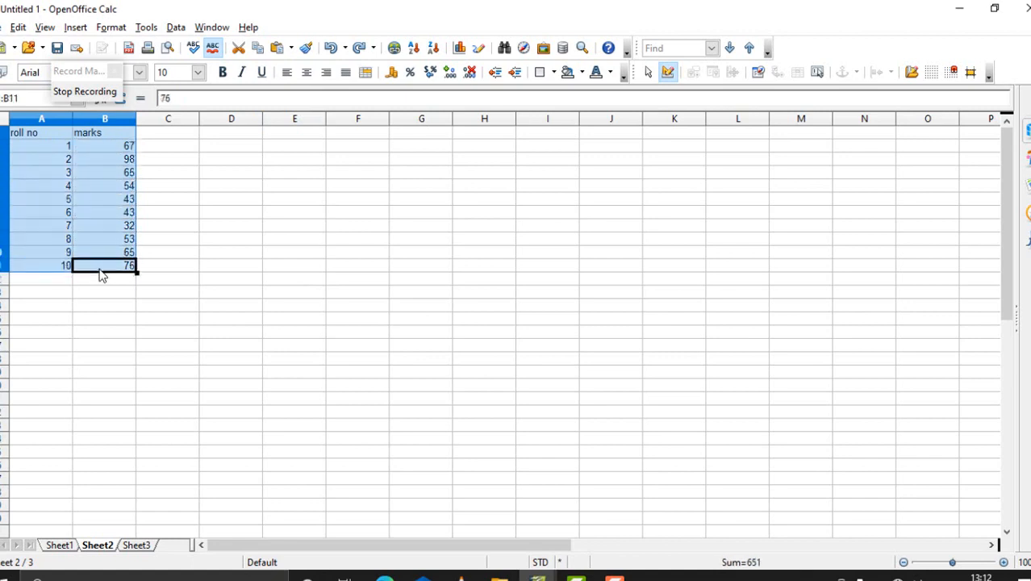
pyautogui.click(175, 28)
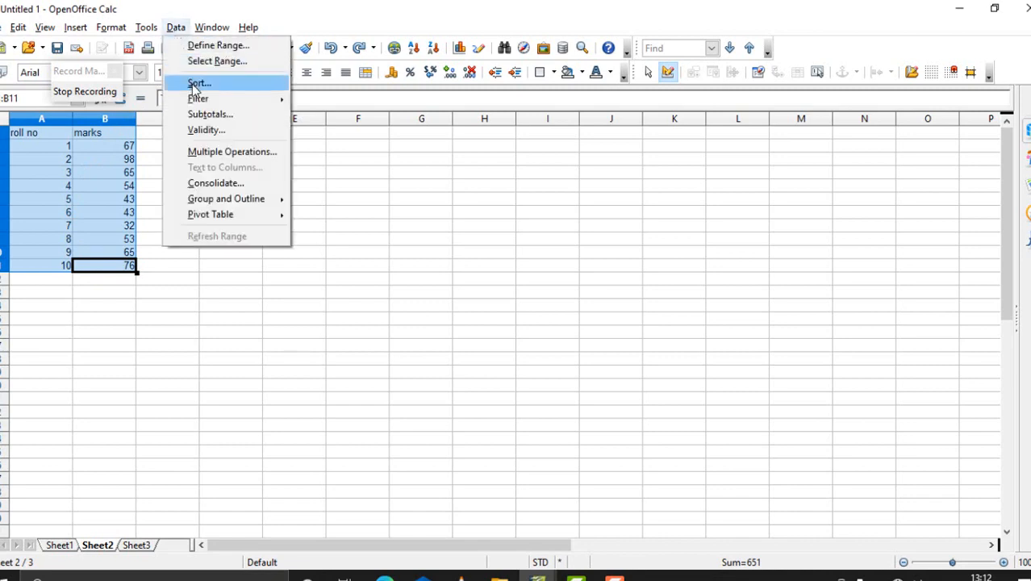
pyautogui.click(194, 83)
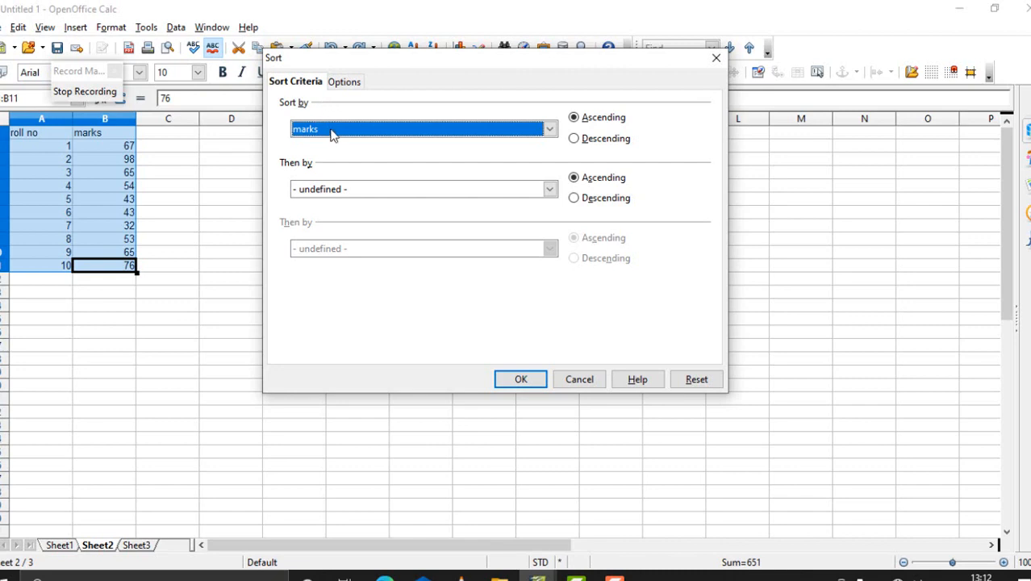
pyautogui.click(548, 131)
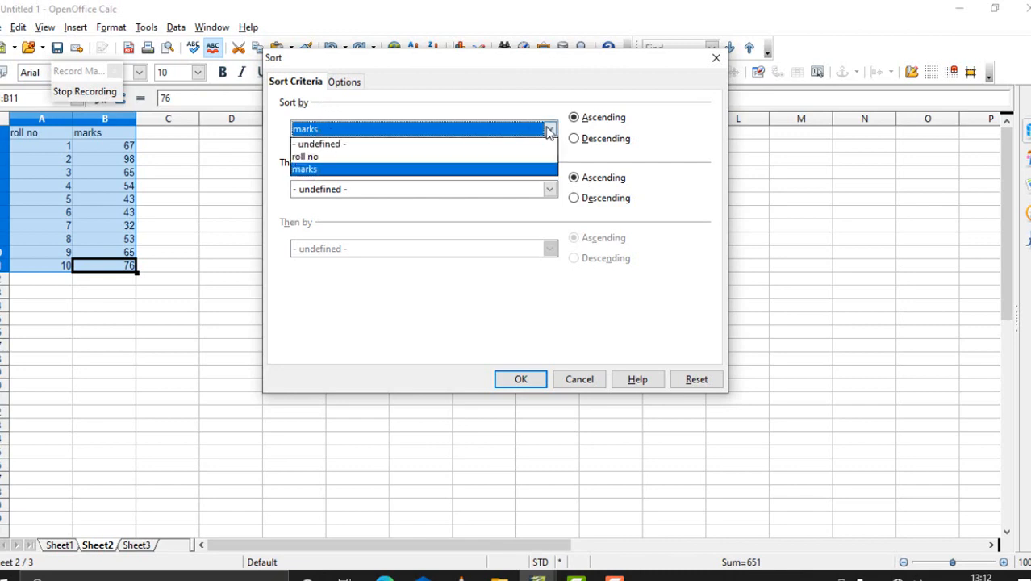
pyautogui.click(305, 170)
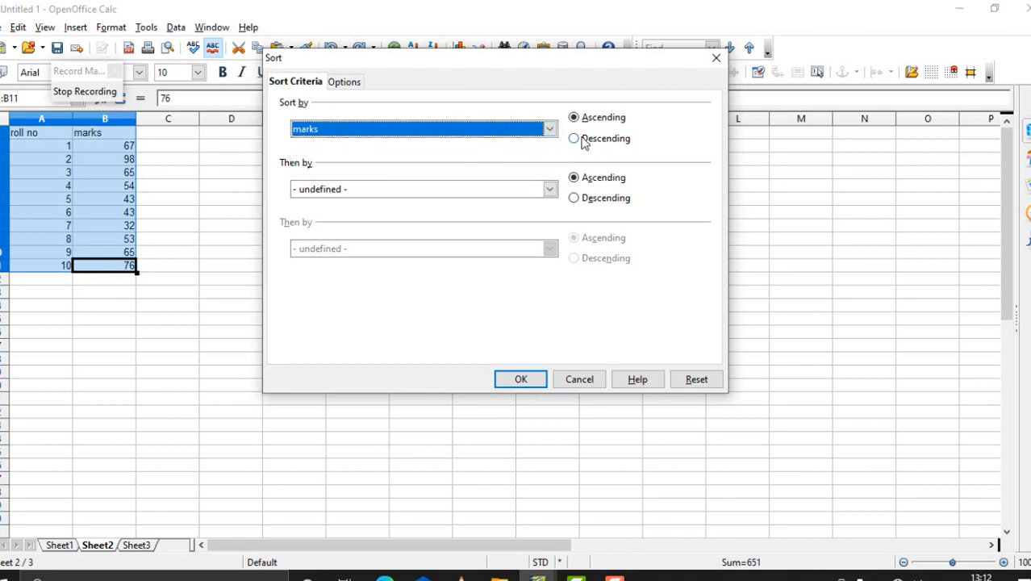
pyautogui.click(520, 380)
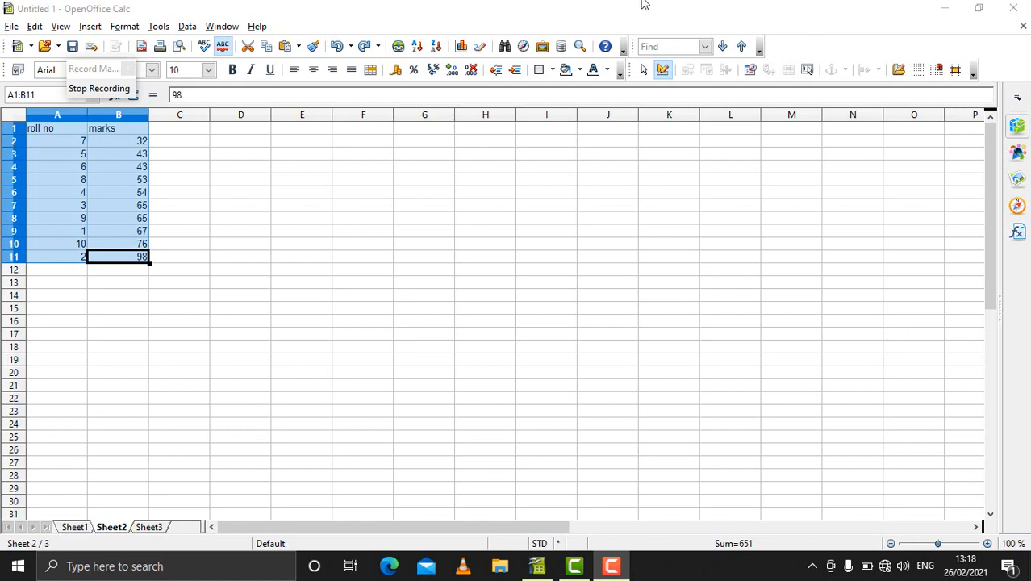
# Stop the macro recording and save the macro as sorting in Module1 of the Standard library.
pyautogui.click(91, 99)
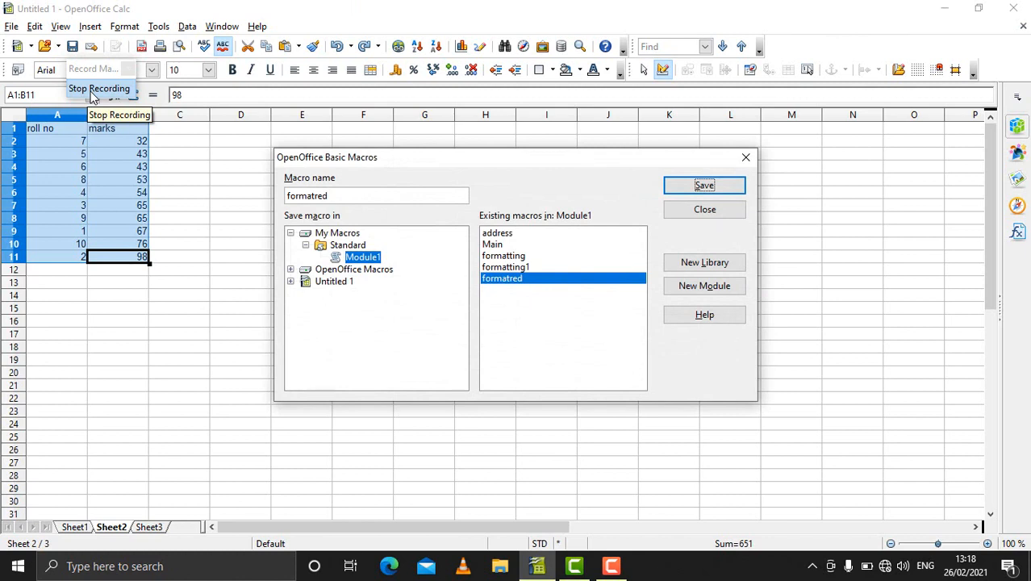
pyautogui.click(343, 196)
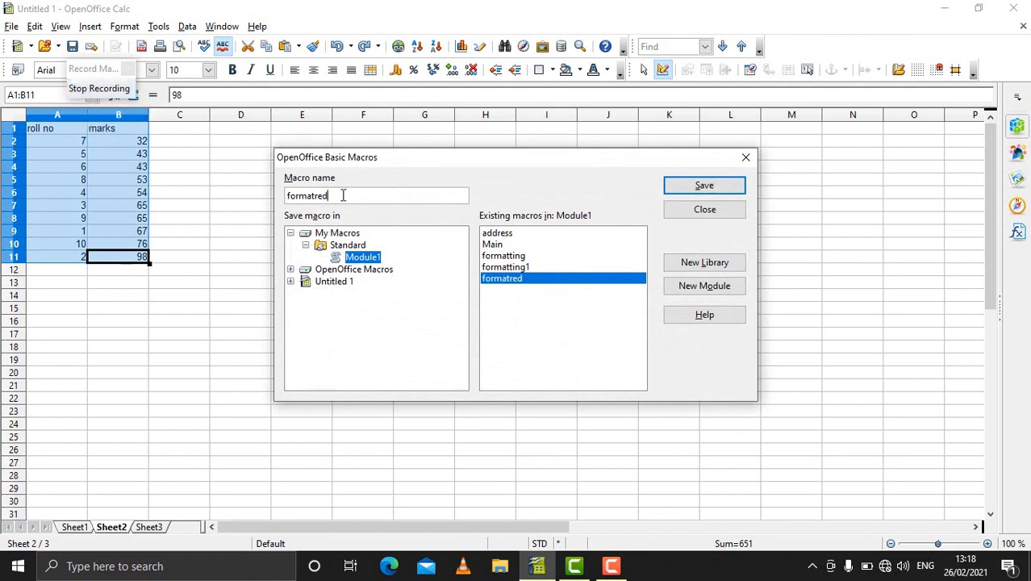
pyautogui.press('BackSpace')
pyautogui.press('BackSpace')
pyautogui.press('BackSpace')
pyautogui.press('BackSpace')
pyautogui.press('BackSpace')
pyautogui.press('BackSpace')
pyautogui.press('BackSpace')
pyautogui.press('BackSpace')
pyautogui.press('BackSpace')
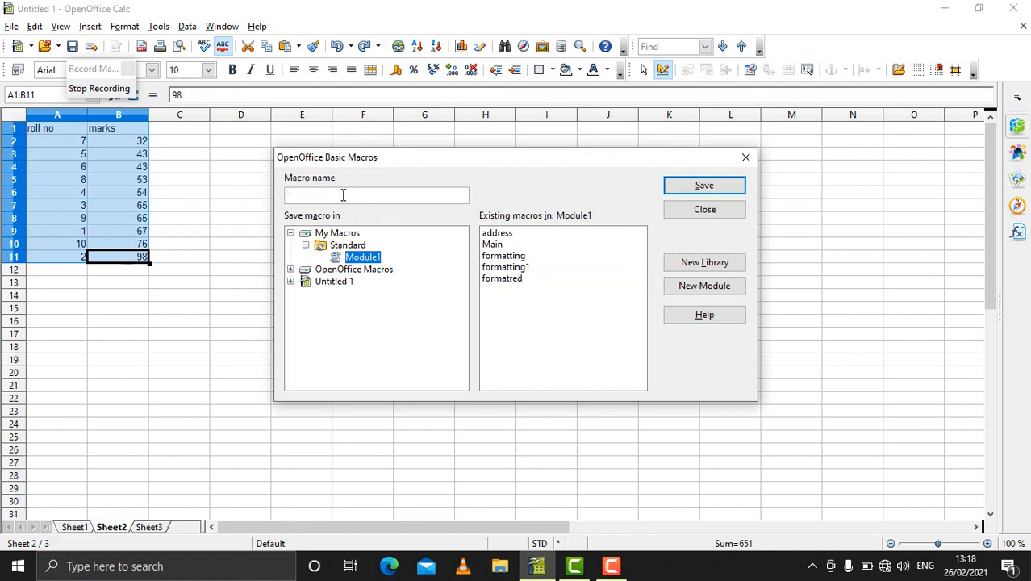
pyautogui.write('sorting')
pyautogui.click(688, 188)
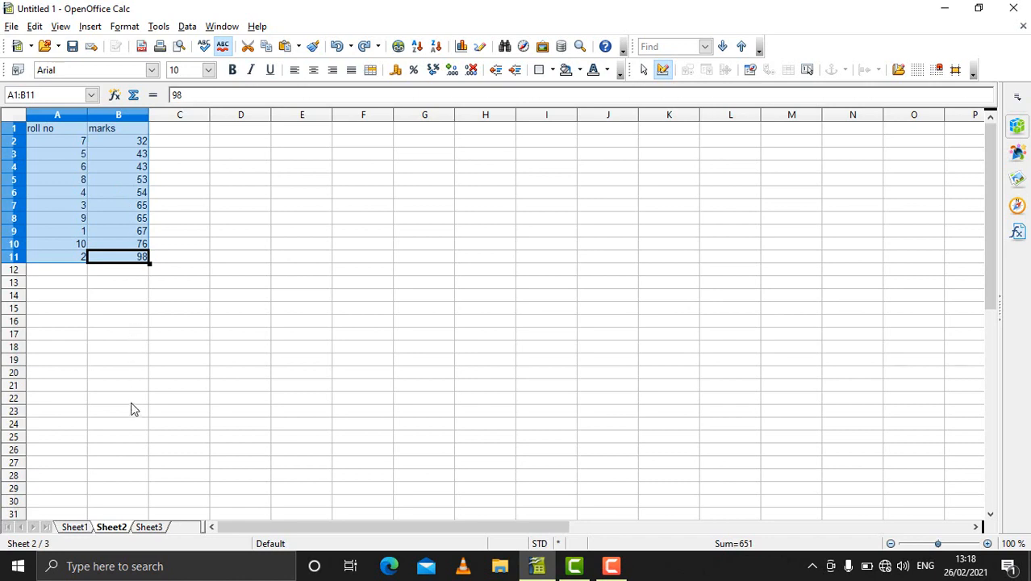
# Run the sorting macro from Module1 in My Macros on the roll no and marks table in A1:B11 of Sheet3.
pyautogui.click(148, 531)
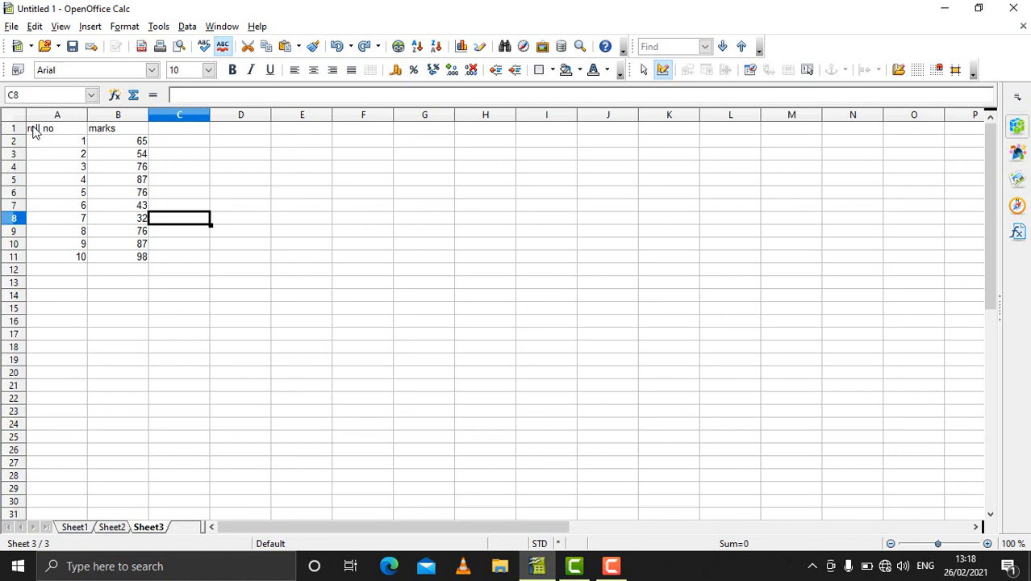
pyautogui.moveTo(33, 132); pyautogui.dragTo(128, 258)
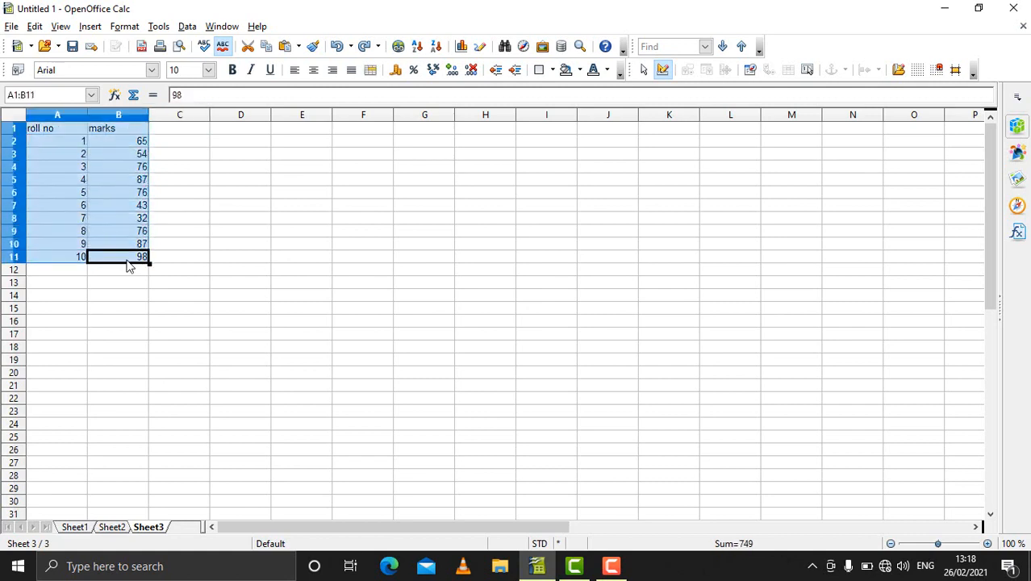
pyautogui.click(163, 28)
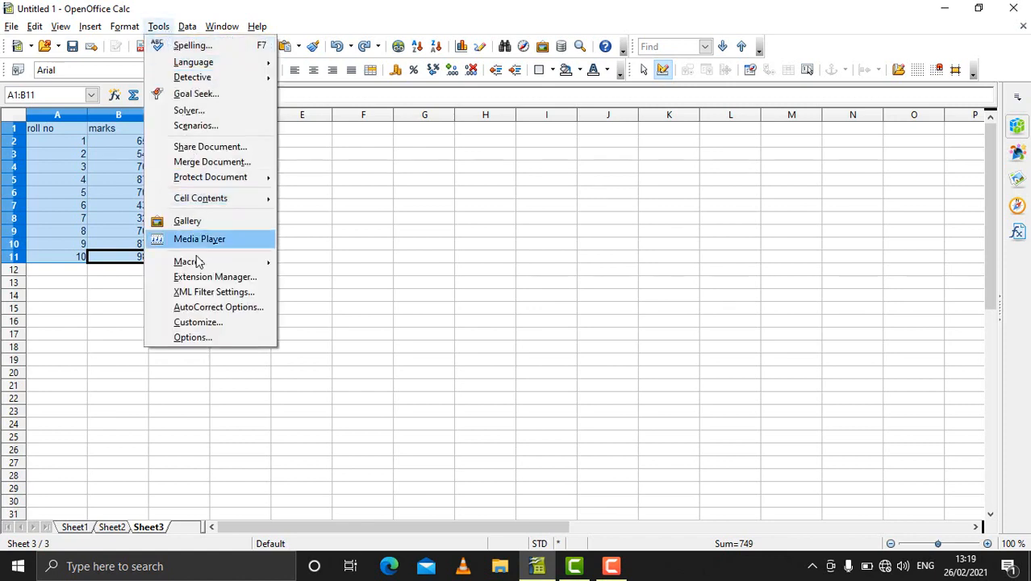
pyautogui.moveTo(199, 261)
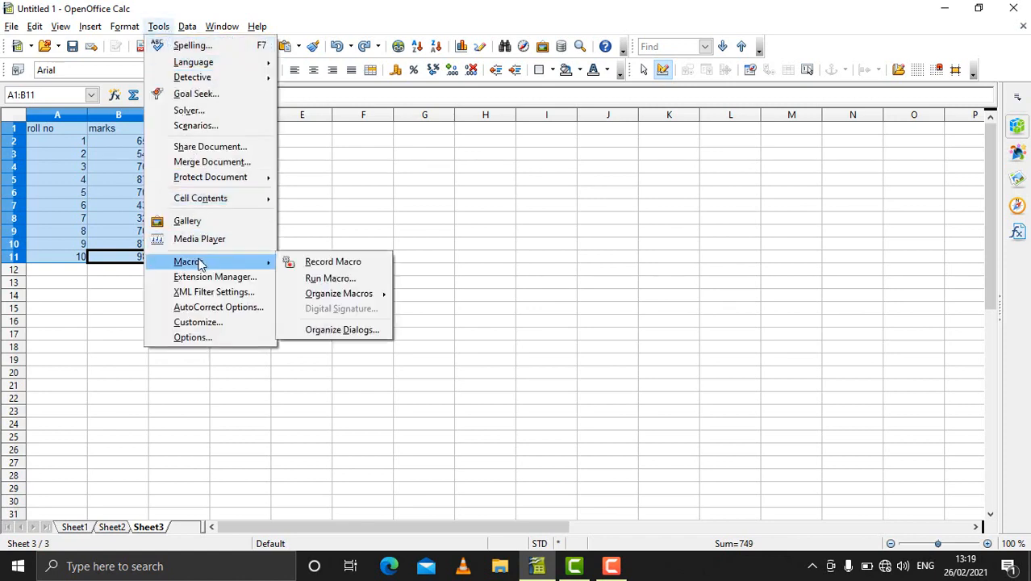
pyautogui.click(332, 277)
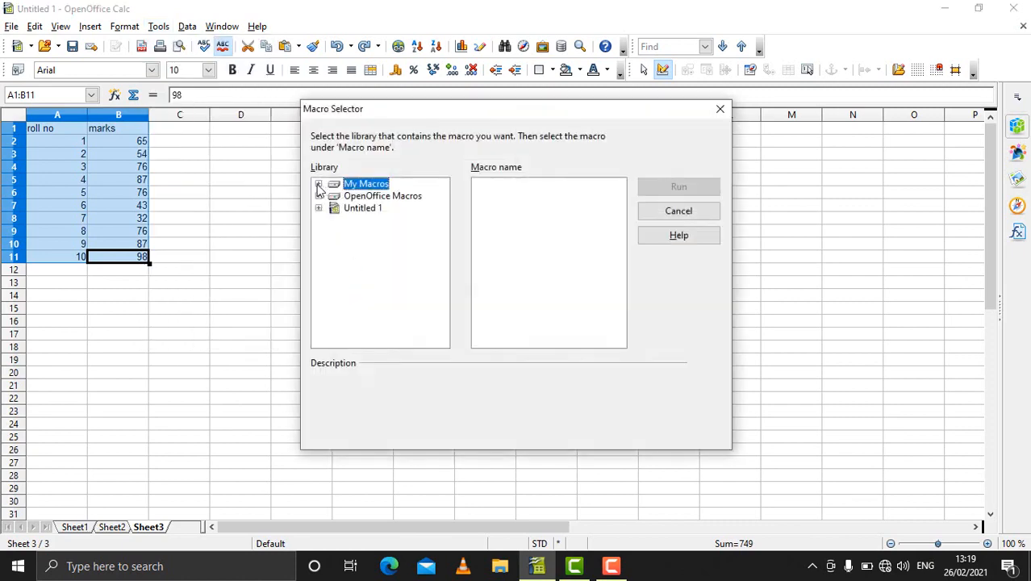
pyautogui.click(319, 184)
pyautogui.click(345, 197)
pyautogui.click(333, 197)
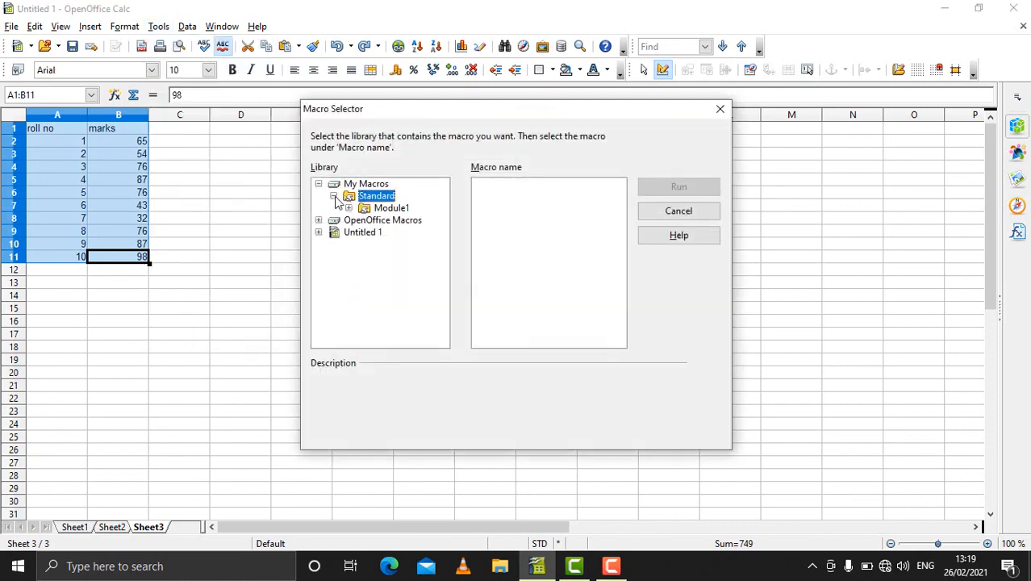
pyautogui.click(369, 209)
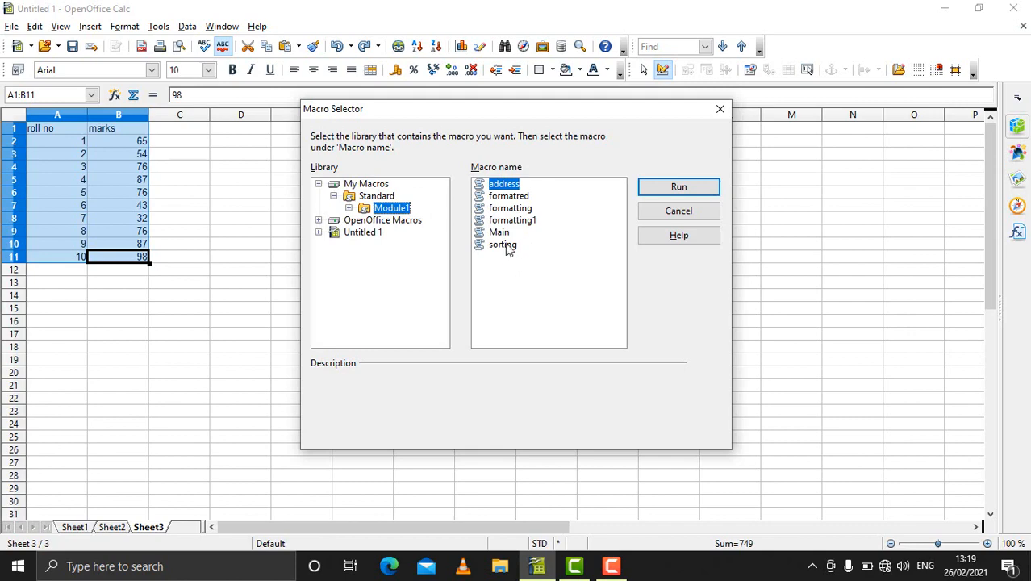
pyautogui.click(505, 245)
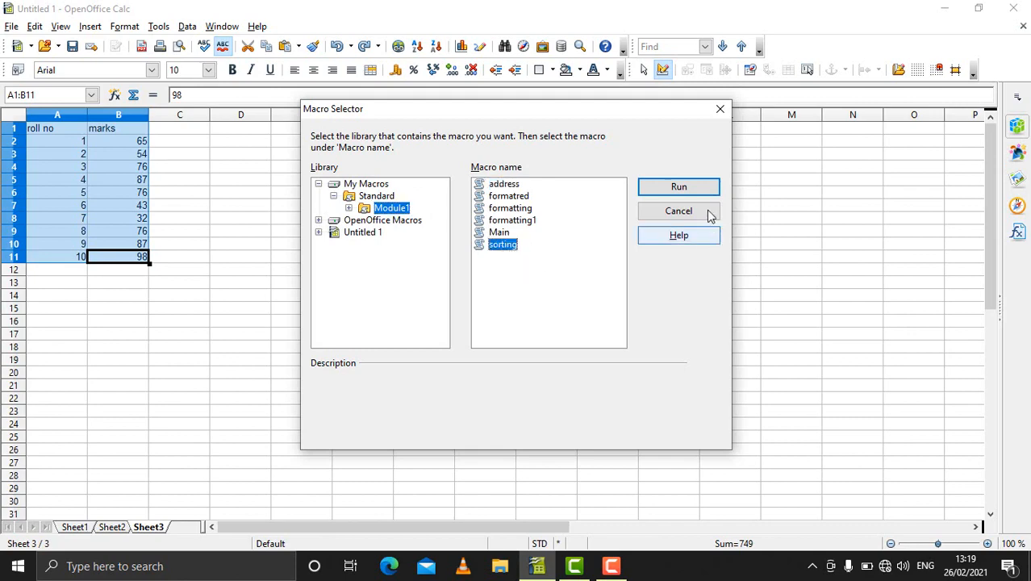
pyautogui.click(680, 189)
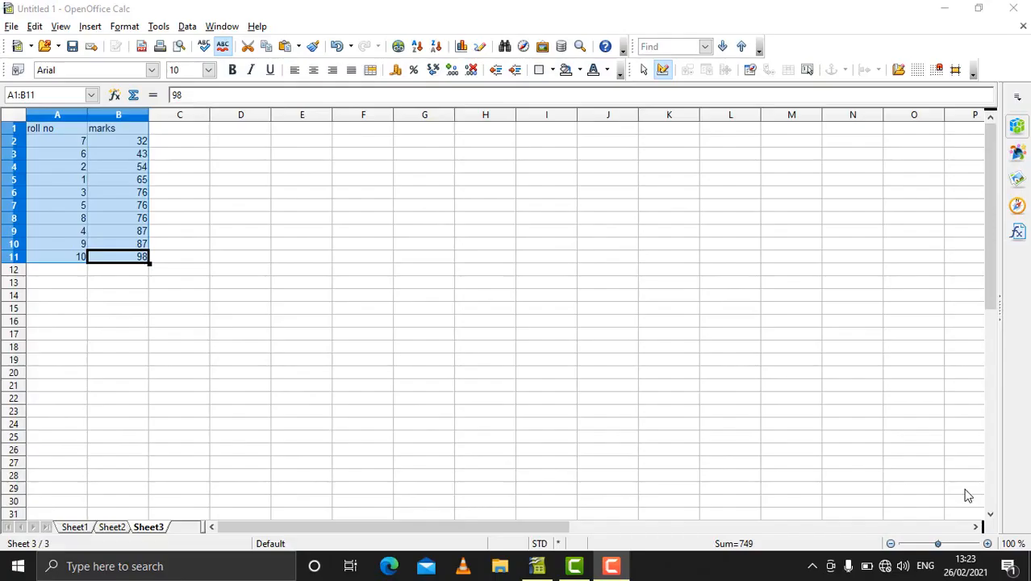